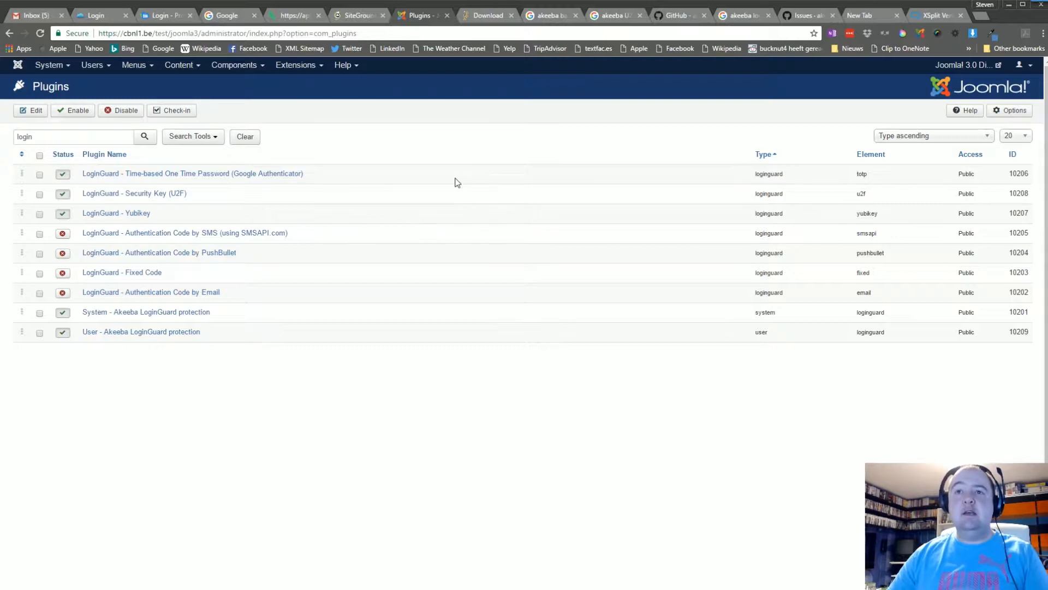
- Open the Components menu to reach the installed components
click(216, 69)
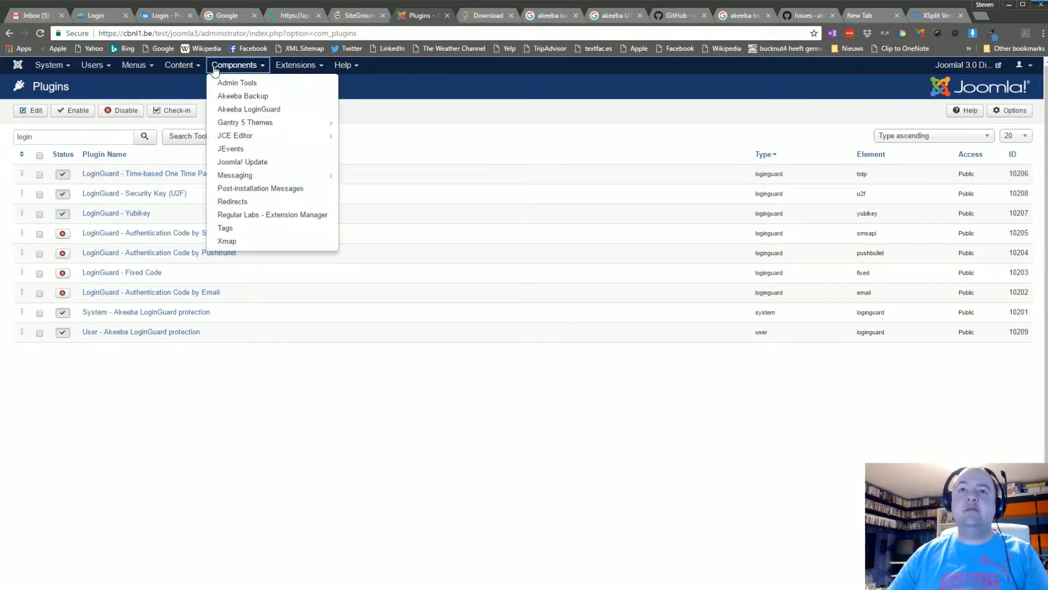
- Open Akeeba LoginGuard and go to your own Two Step Verification methods page
click(271, 111)
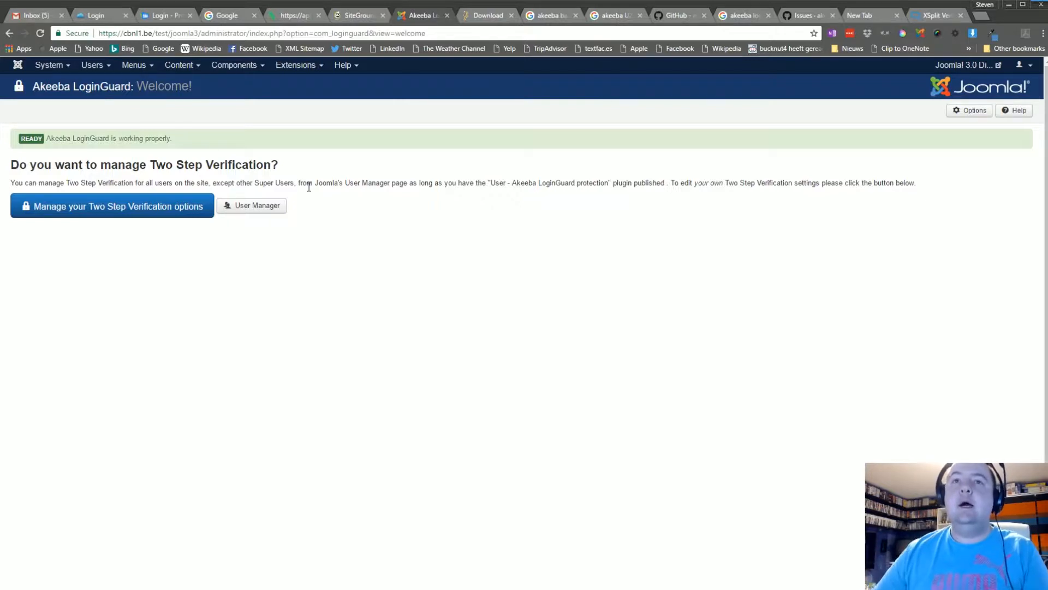
click(136, 205)
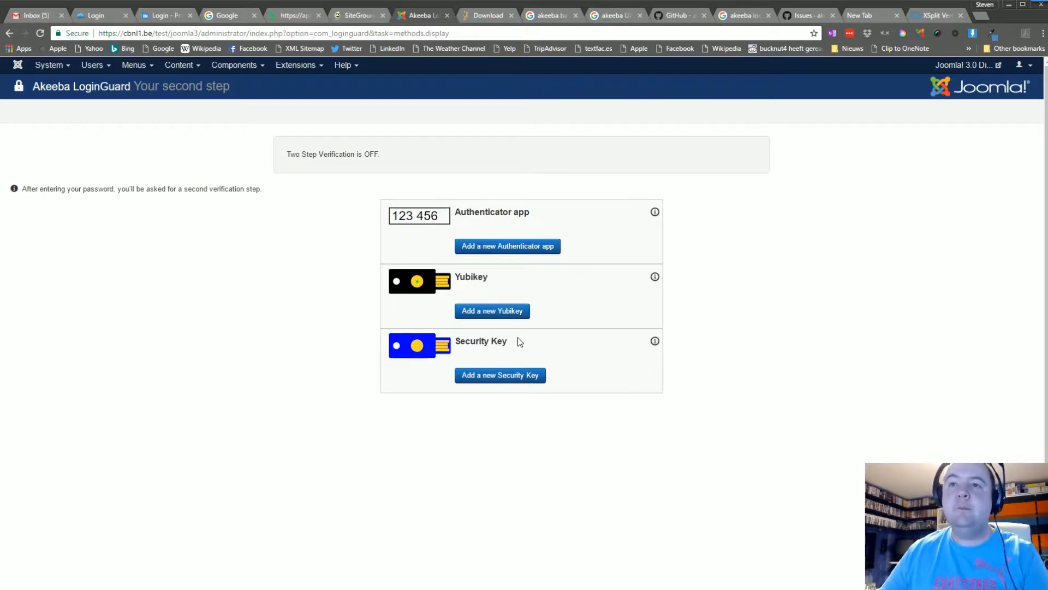
- Add a Security Key titled 'Ciptor U2F Key', make it the default second step, and register it
click(495, 377)
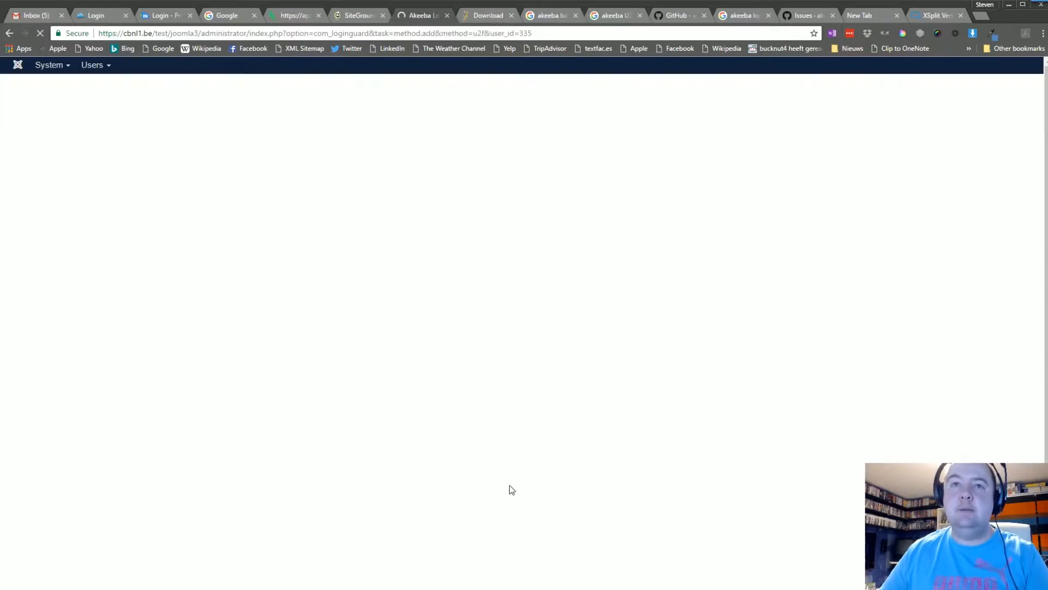
click(93, 150)
key(BackSpace)
key(BackSpace)
key(BackSpace)
key(BackSpace)
key(BackSpace)
key(BackSpace)
key(BackSpace)
key(BackSpace)
key(BackSpace)
key(BackSpace)
key(BackSpace)
key(BackSpace)
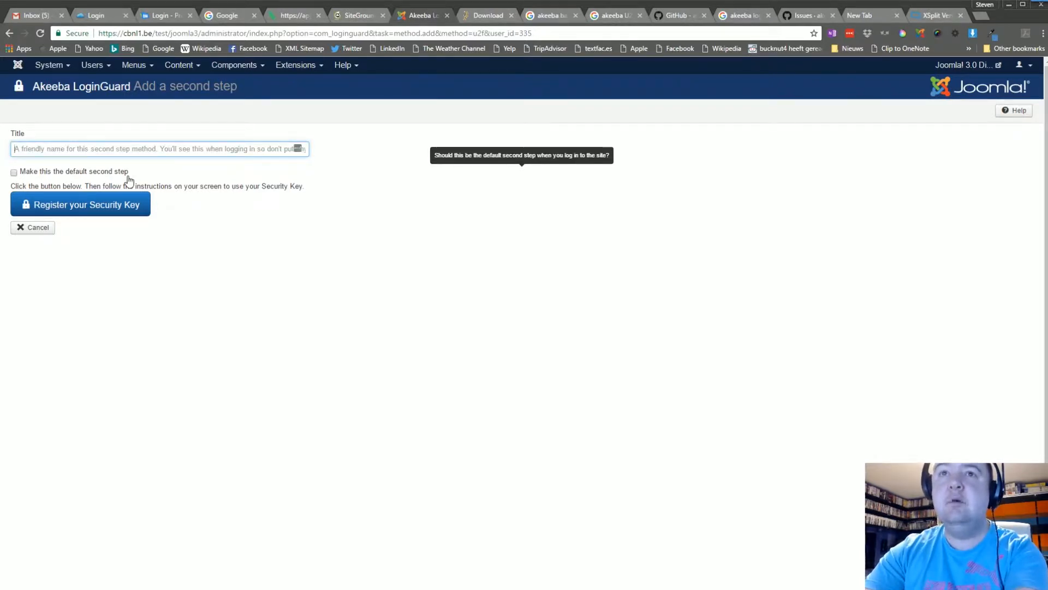
text(Ciptore)
key(BackSpace)
key(BackSpace)
text(U2F Key)
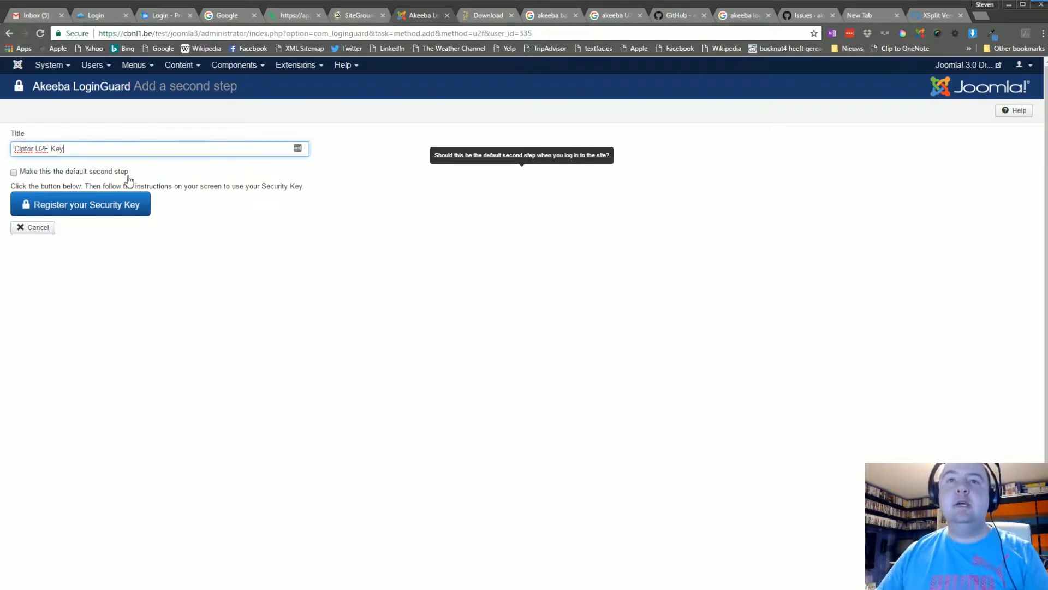
click(129, 178)
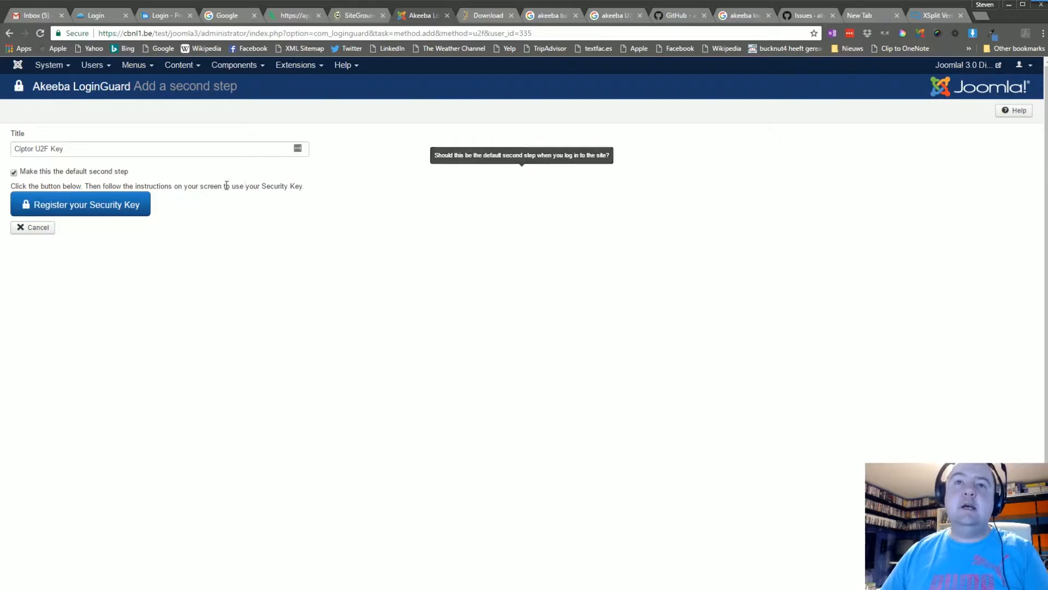
click(68, 213)
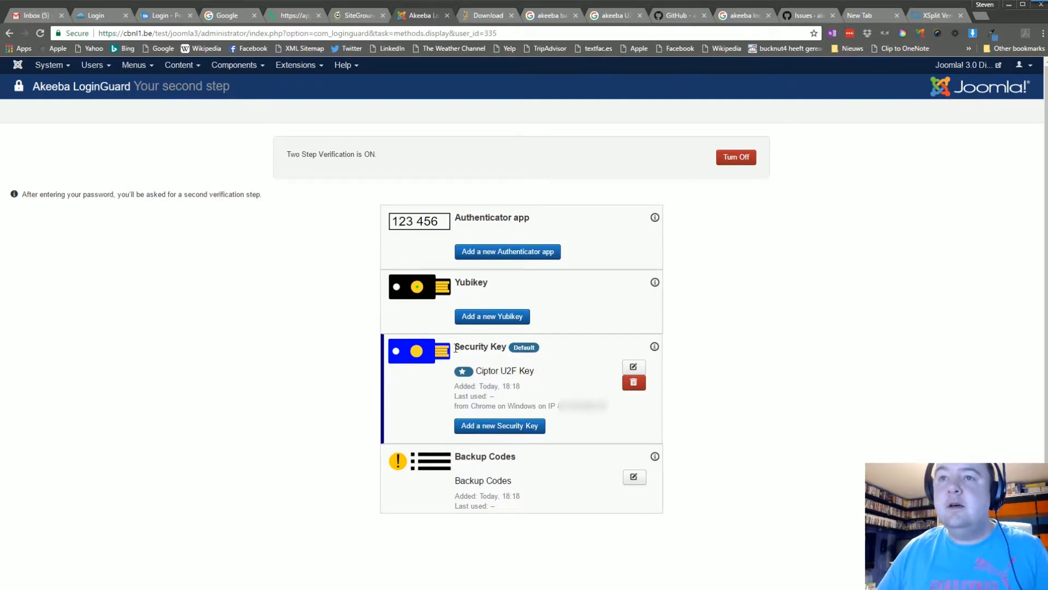
- Highlight the Security Key heading, the Ciptor U2F Key entry and its registration details
drag(455, 347, 507, 347)
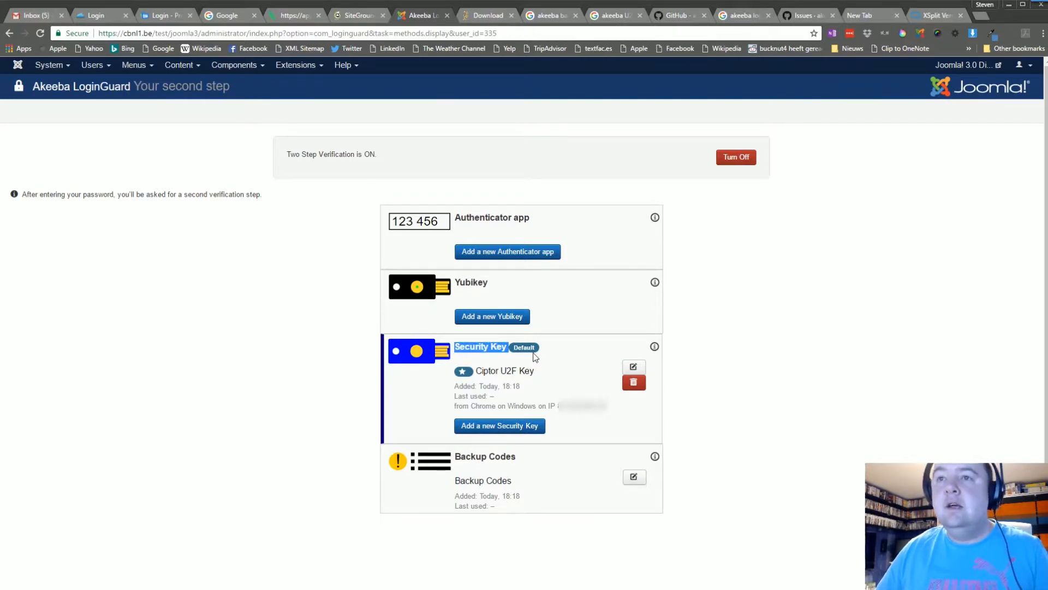
drag(475, 371, 533, 371)
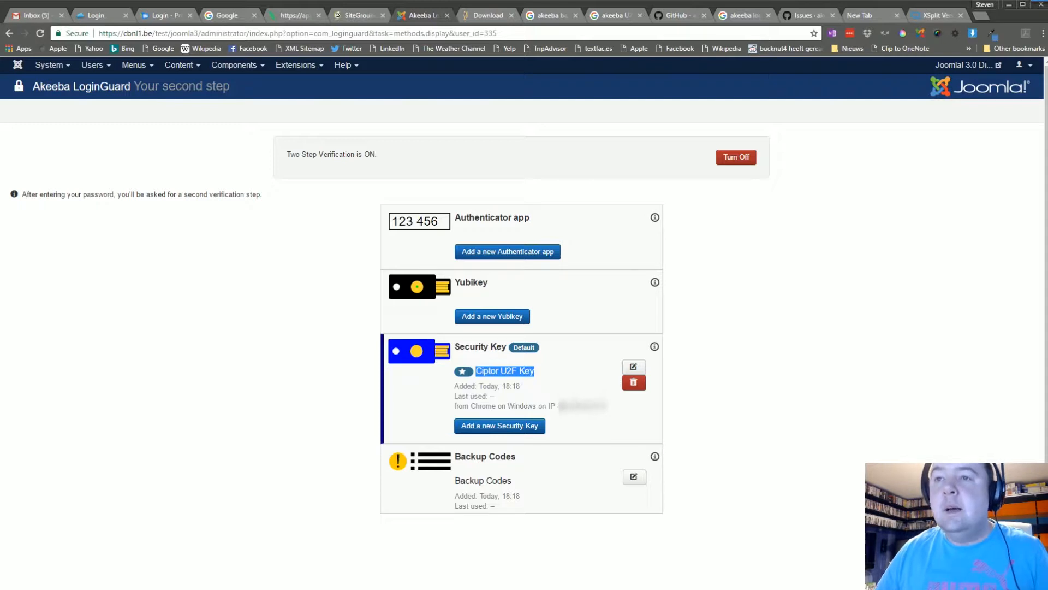
drag(557, 407, 614, 409)
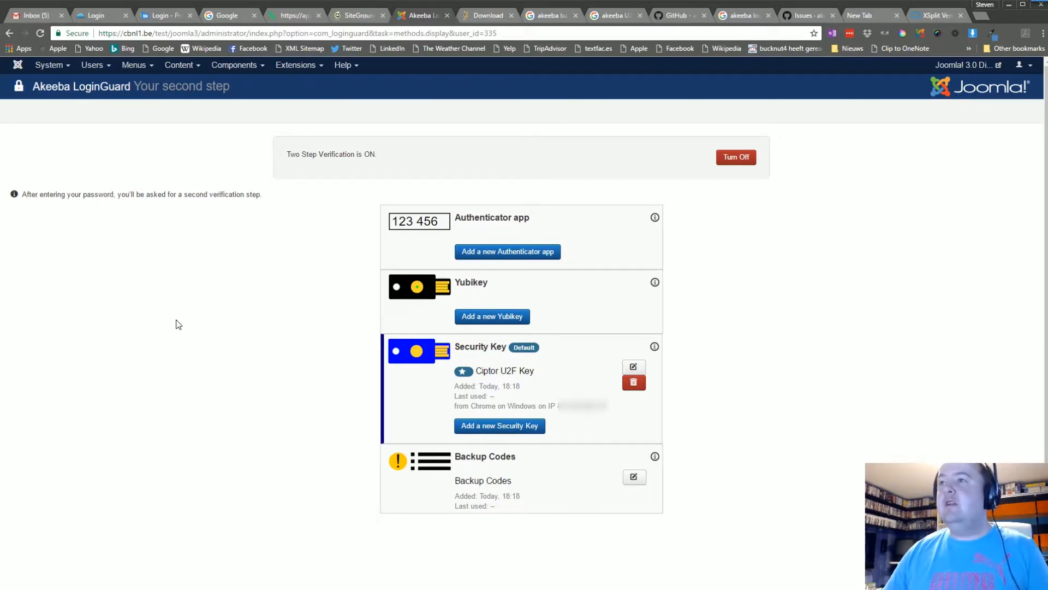
- Open the test user's account from the Users > Manage list
click(102, 66)
click(103, 82)
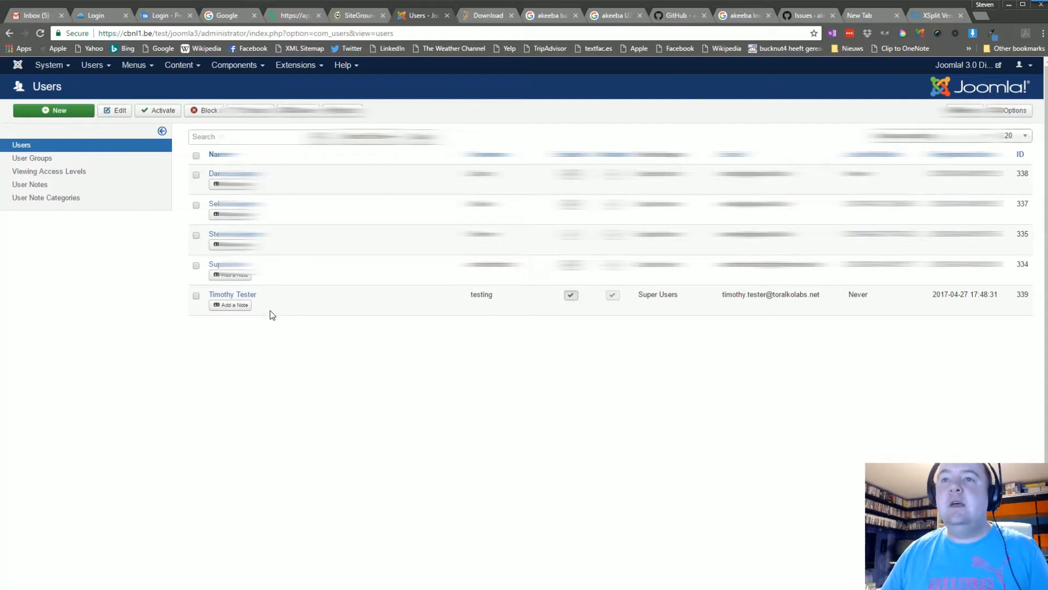
click(232, 295)
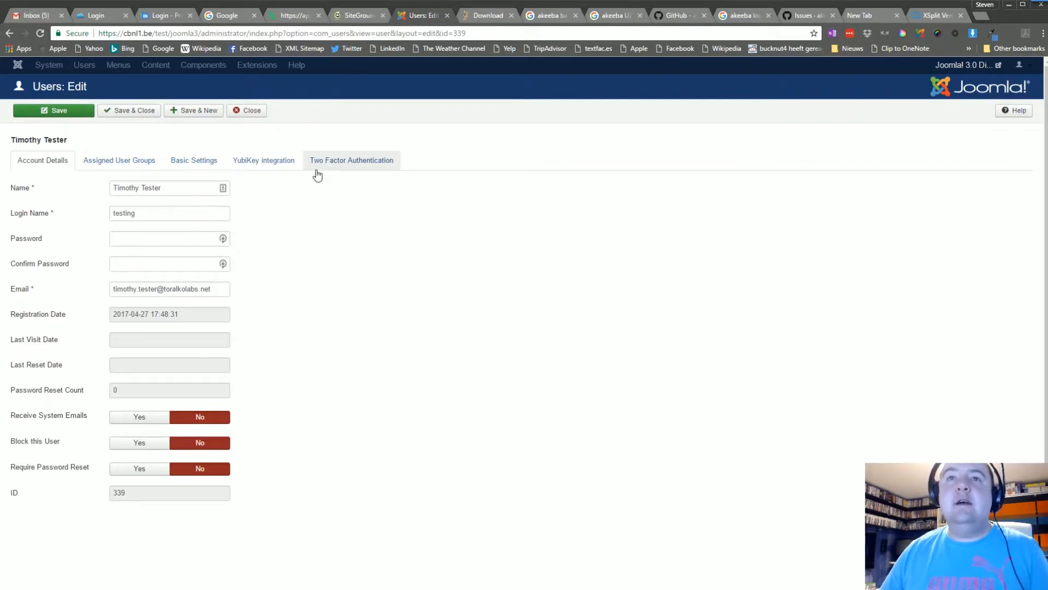
- Choose YubiKey as the user's Two Factor Authentication method
click(269, 162)
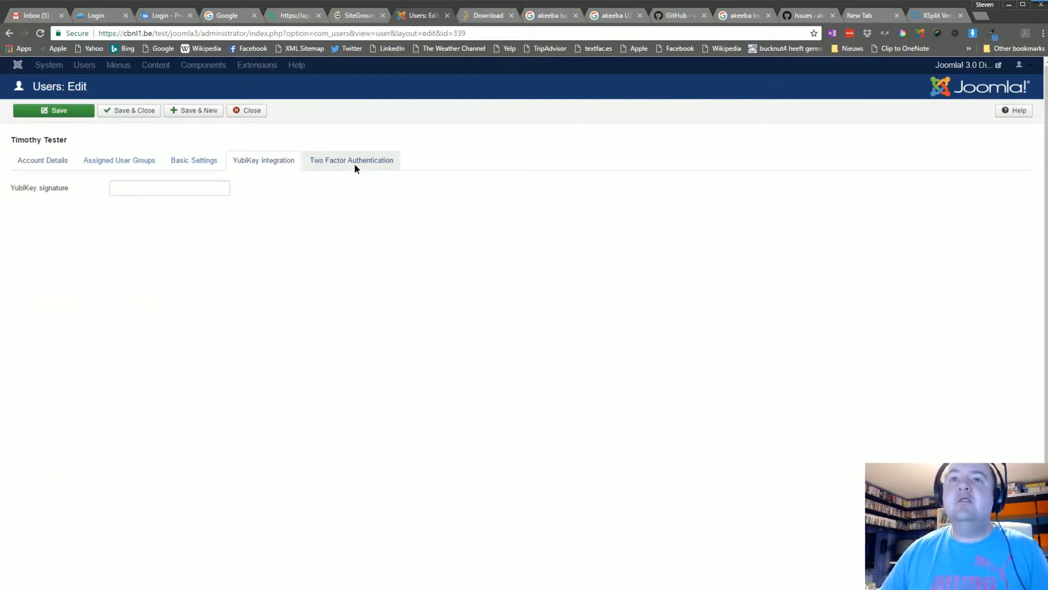
click(355, 167)
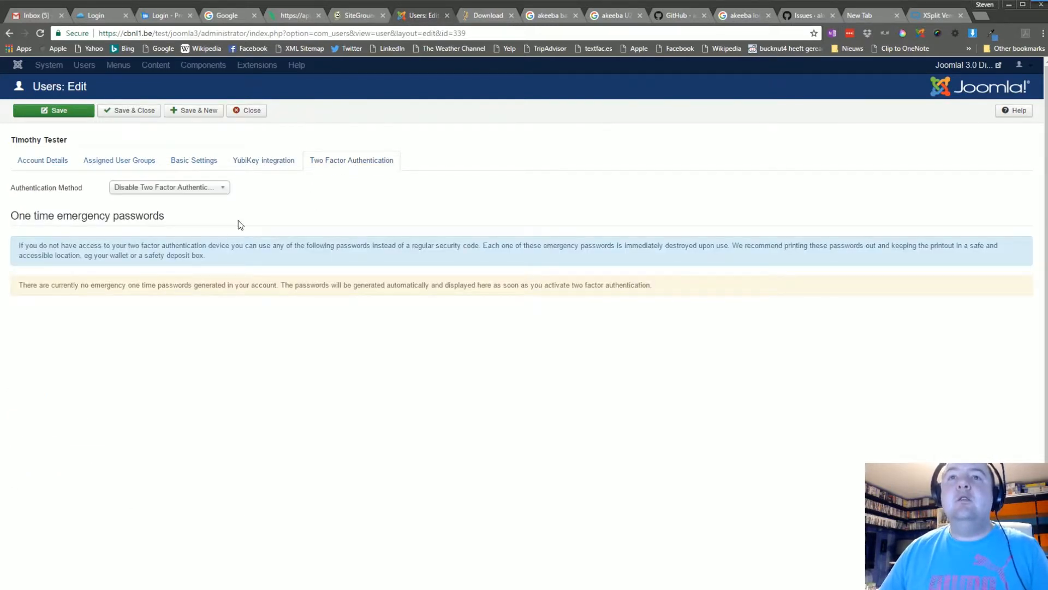
click(191, 190)
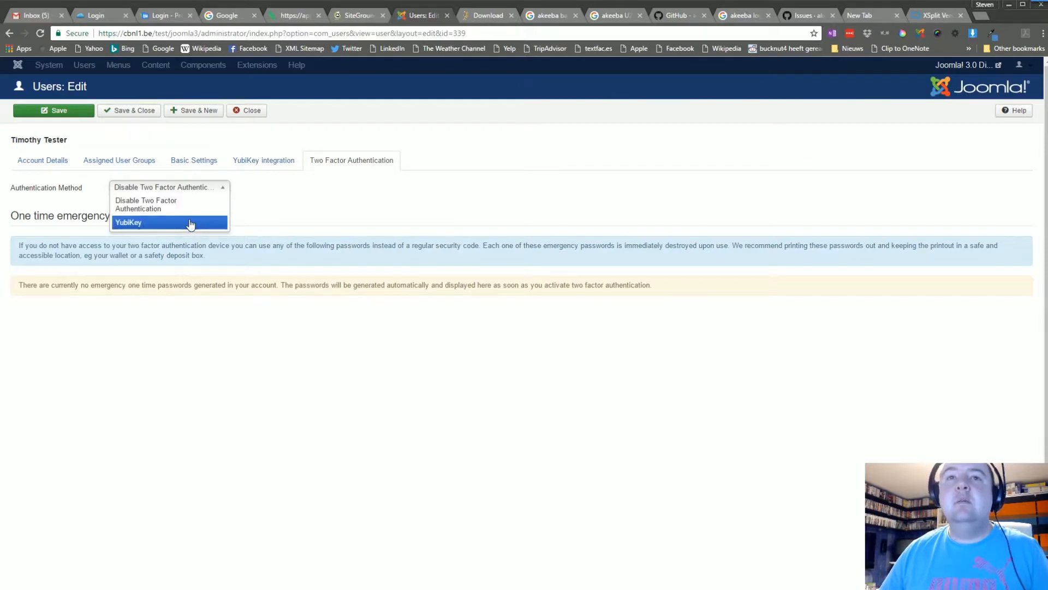
click(190, 223)
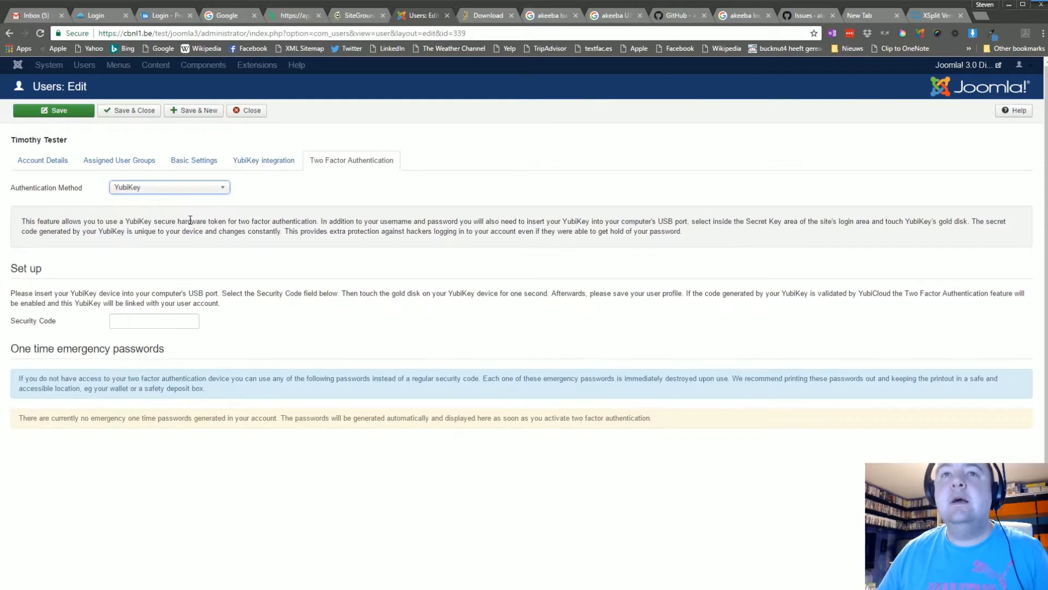
- Close the user form without saving and return to the user manager via Akeeba LoginGuard
click(239, 112)
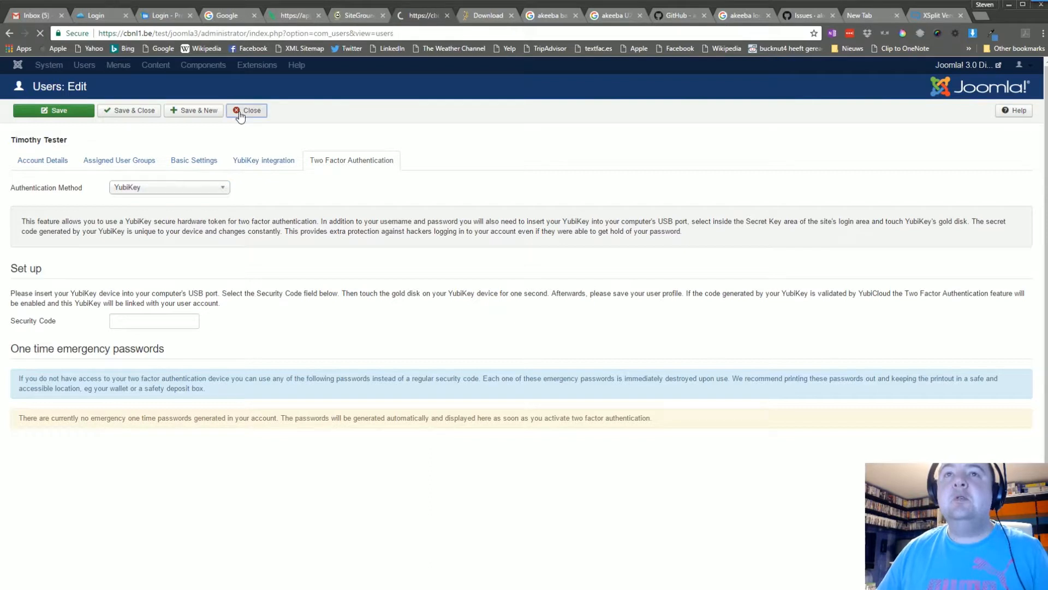
click(245, 68)
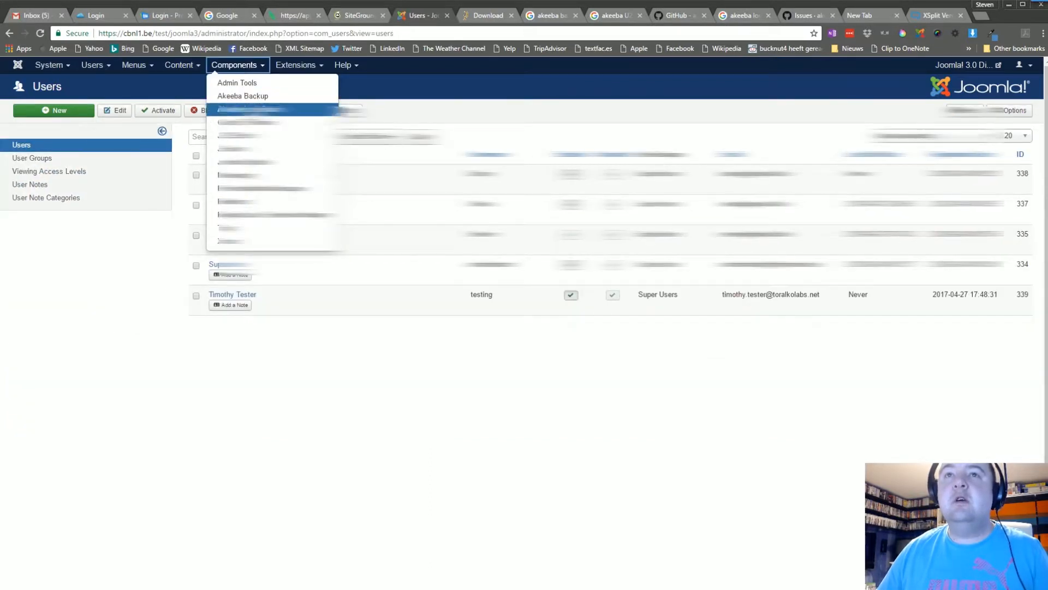
click(241, 107)
click(268, 209)
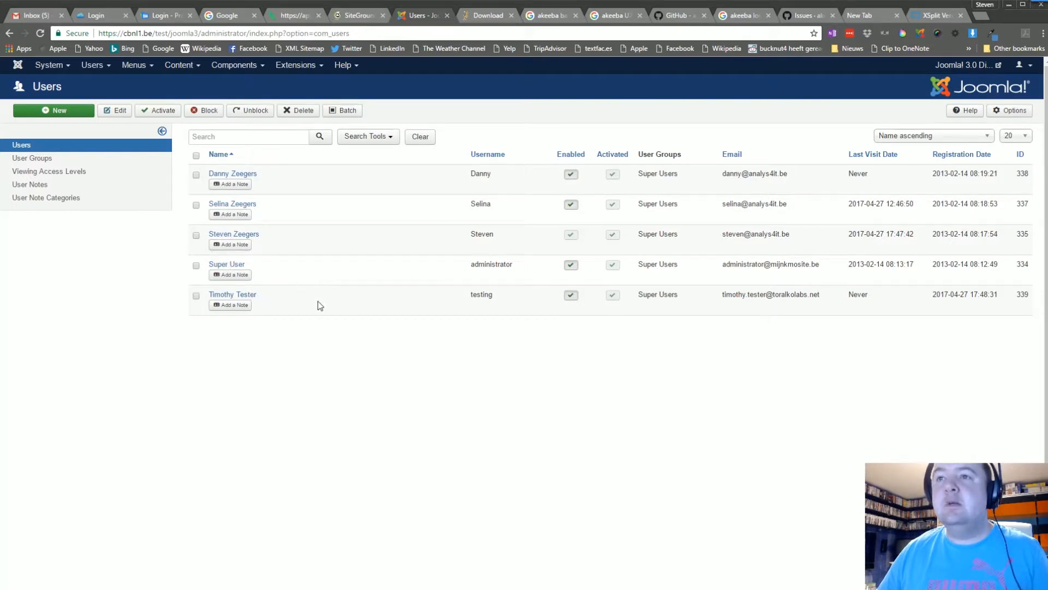
- Start a new user and fill in the test user's name and login name
click(88, 110)
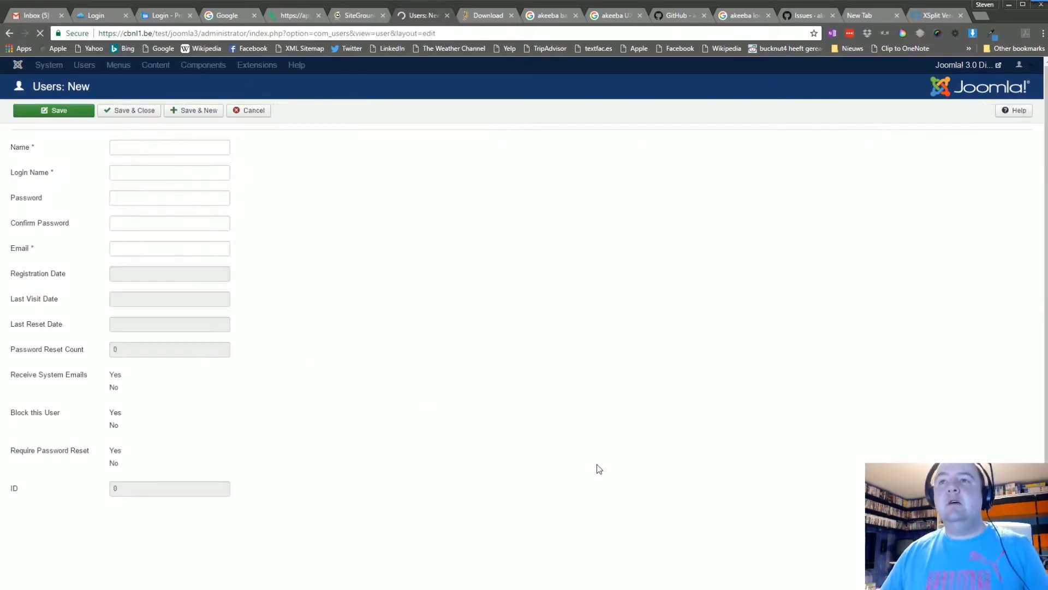
click(126, 164)
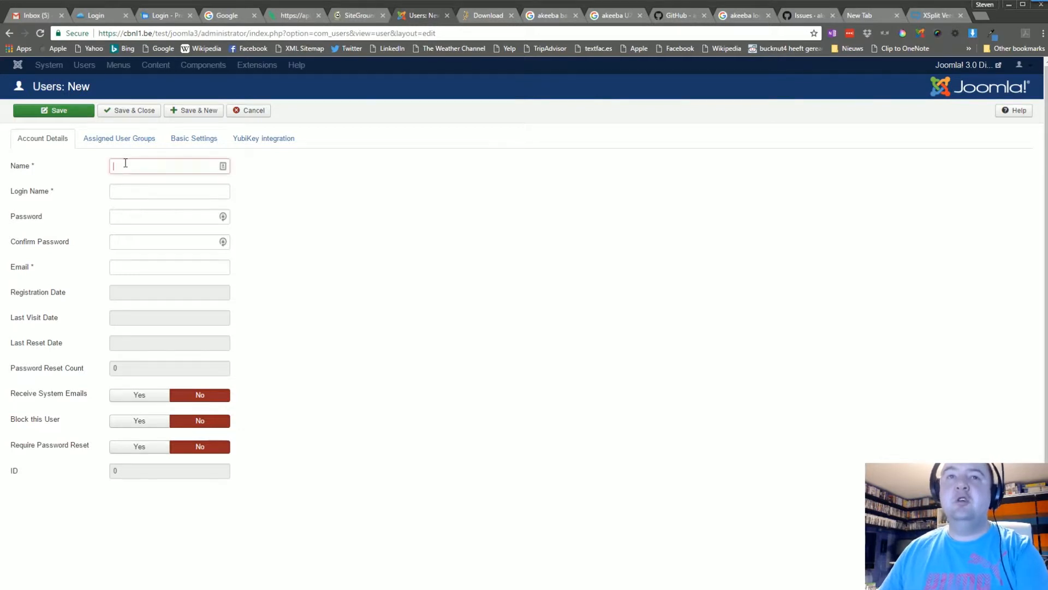
text(Te)
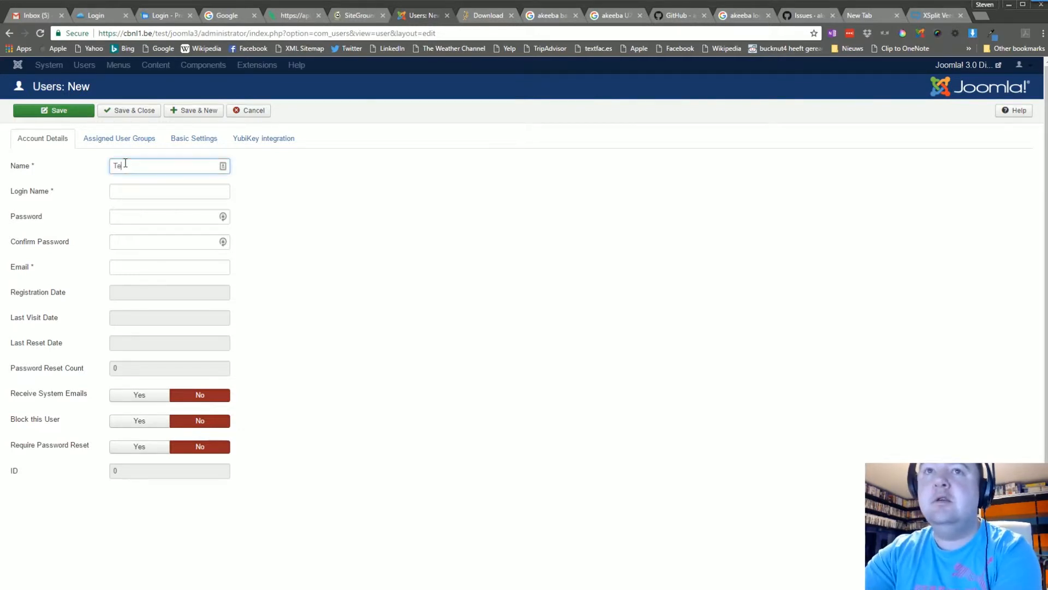
text(sty McTest)
key(Tab)
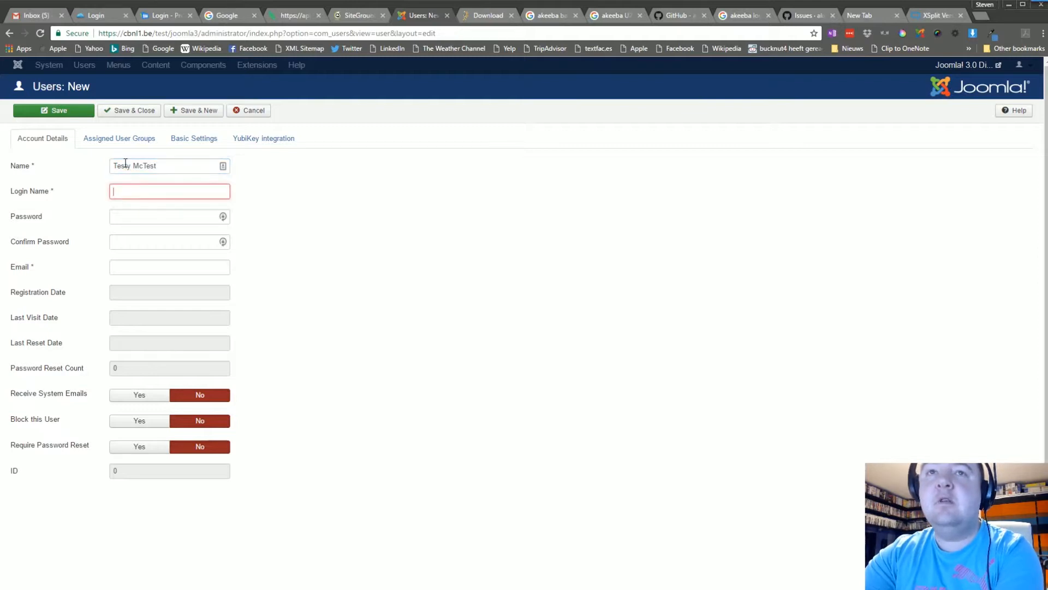
text(Testy)
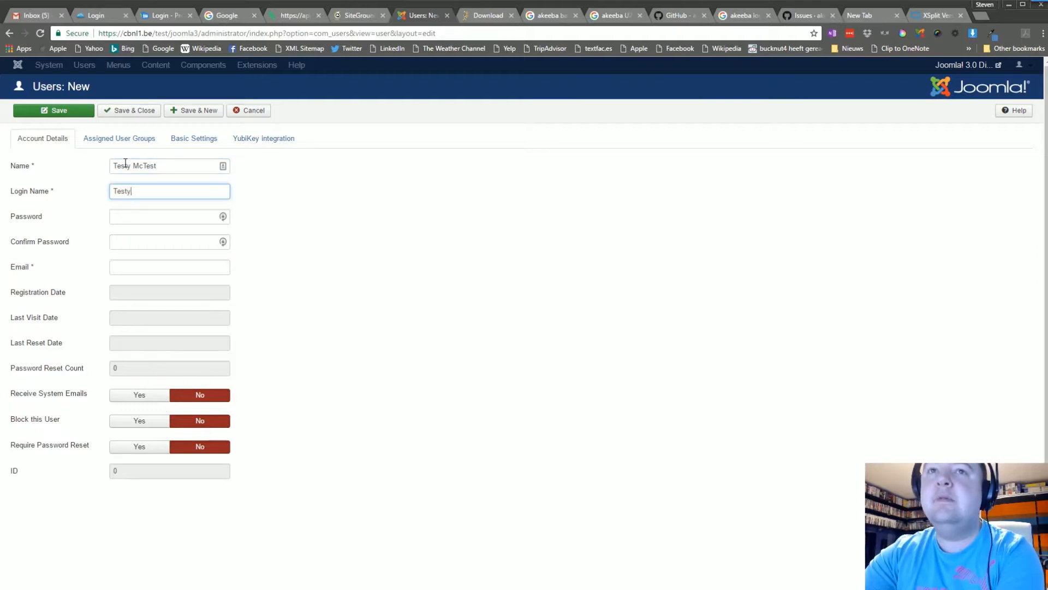
key(BackSpace)
key(BackSpace)
key(BackSpace)
key(BackSpace)
text(test)
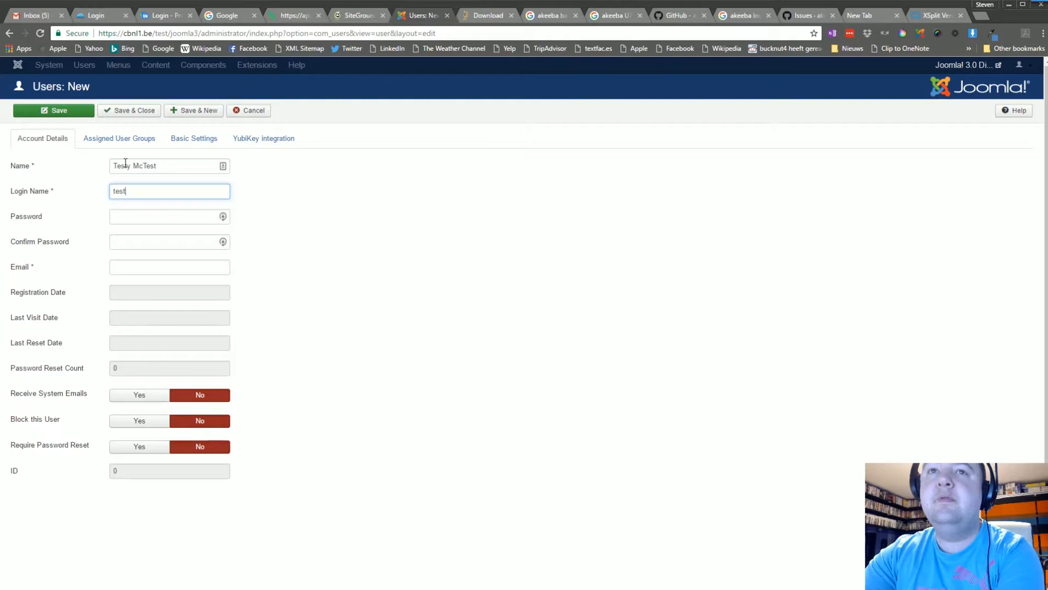
text(mctest)
- Enter the password, its confirmation and the test e-mail address, then check the assigned user groups
key(Tab)
text(test123)
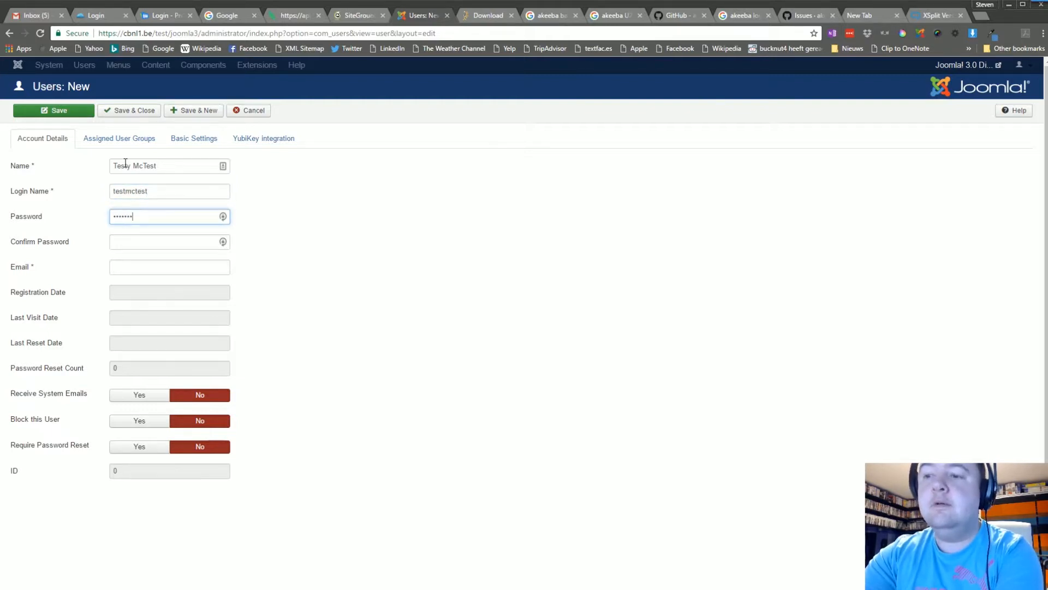
text(4)
key(Tab)
text(test123)
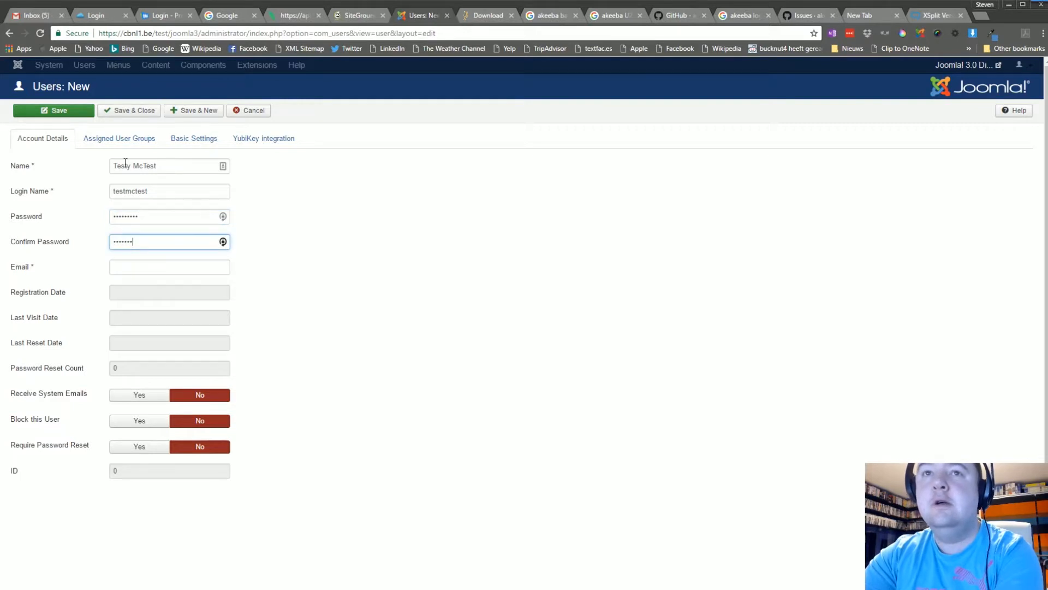
text(45)
key(Tab)
text(testymctest@b)
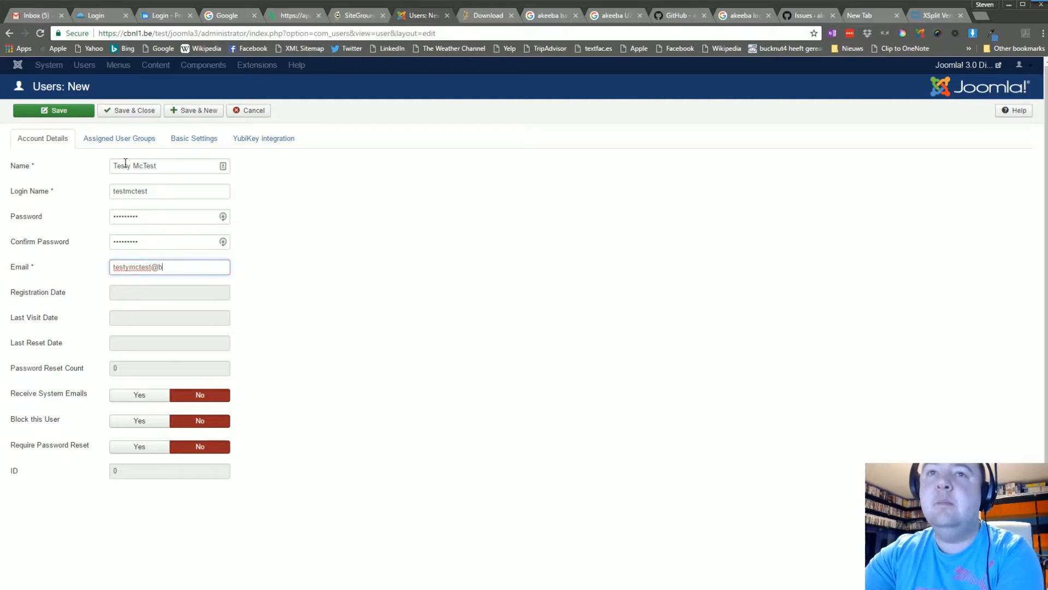
text(lablabla.com)
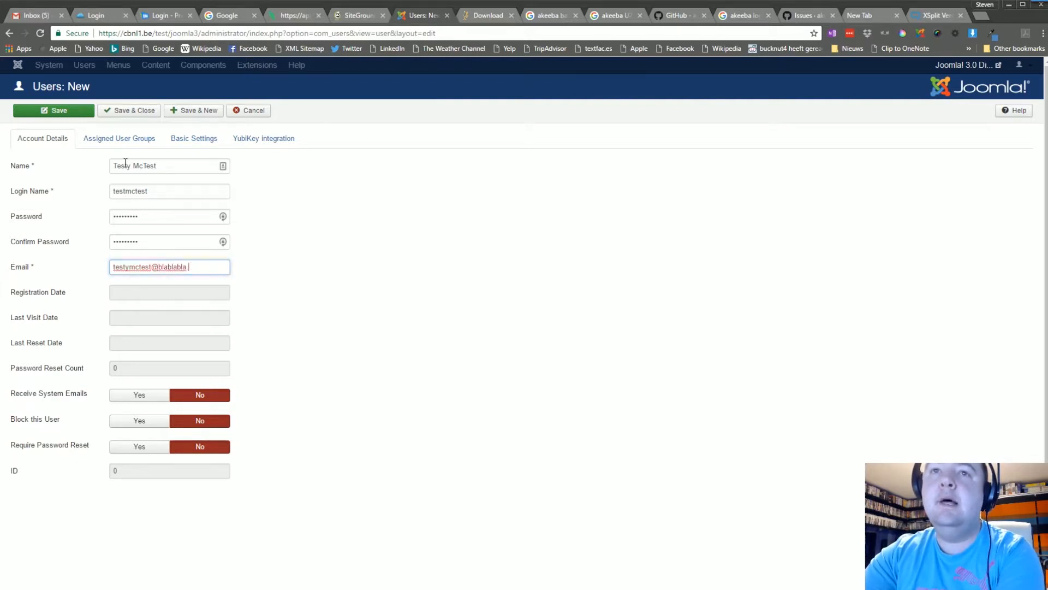
key(BackSpace)
key(BackSpace)
key(BackSpace)
text(com)
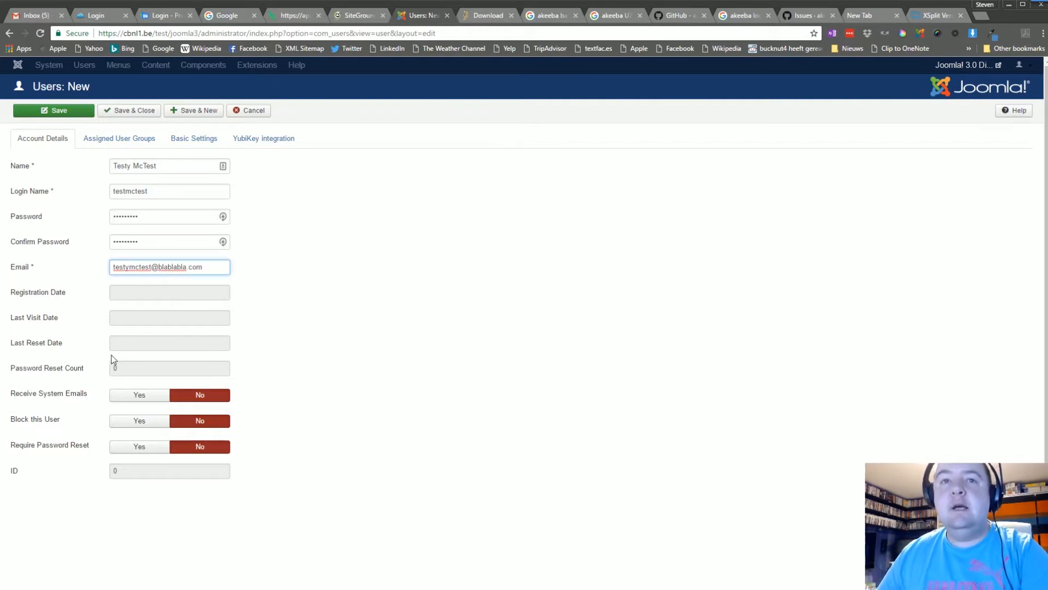
click(140, 144)
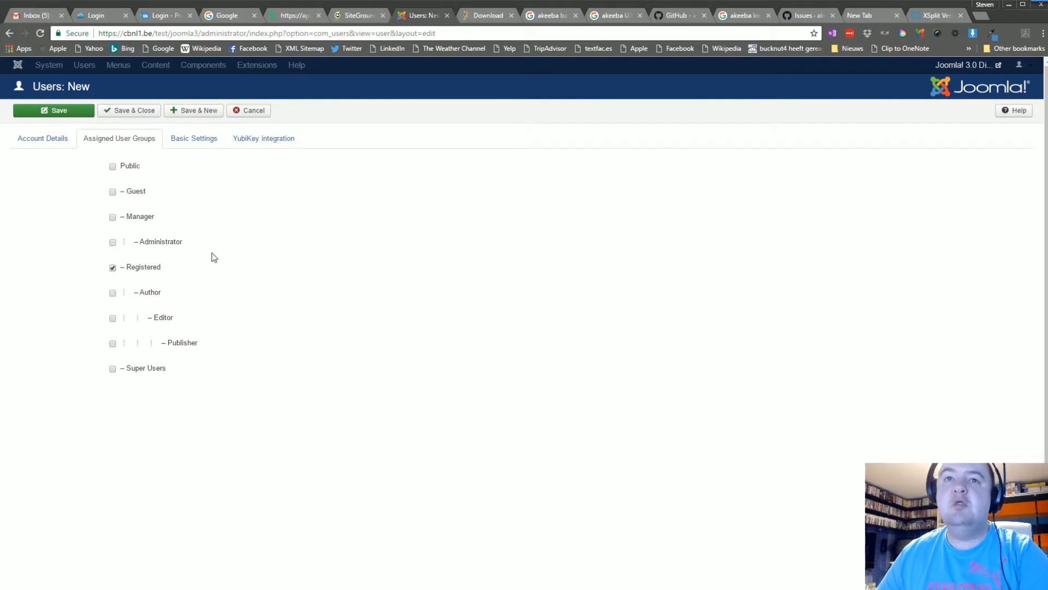
- Save the new user, reopen its account and show its Two Factor Authentication settings
click(115, 113)
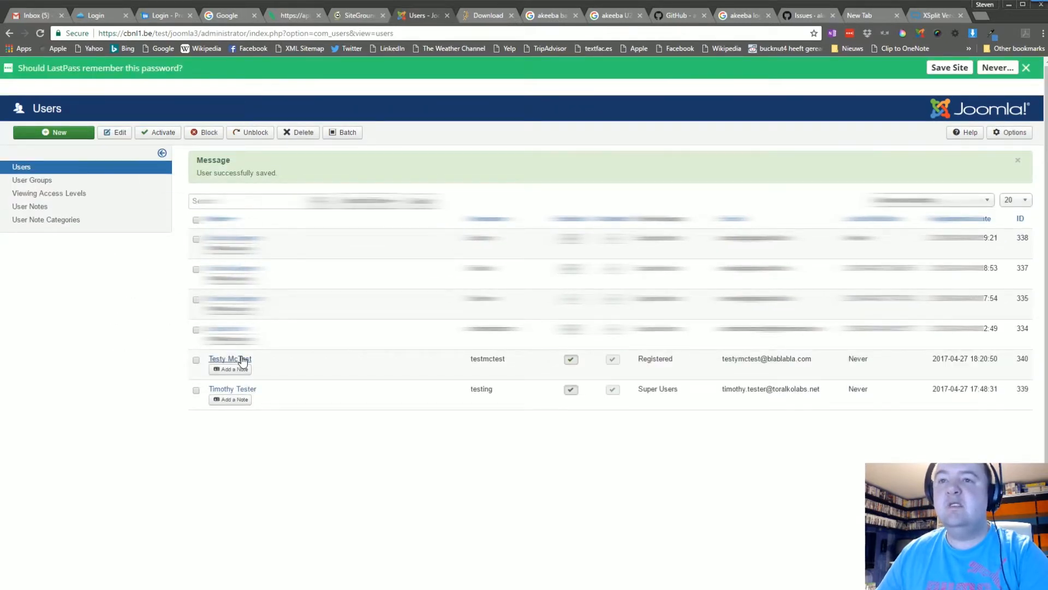
click(242, 360)
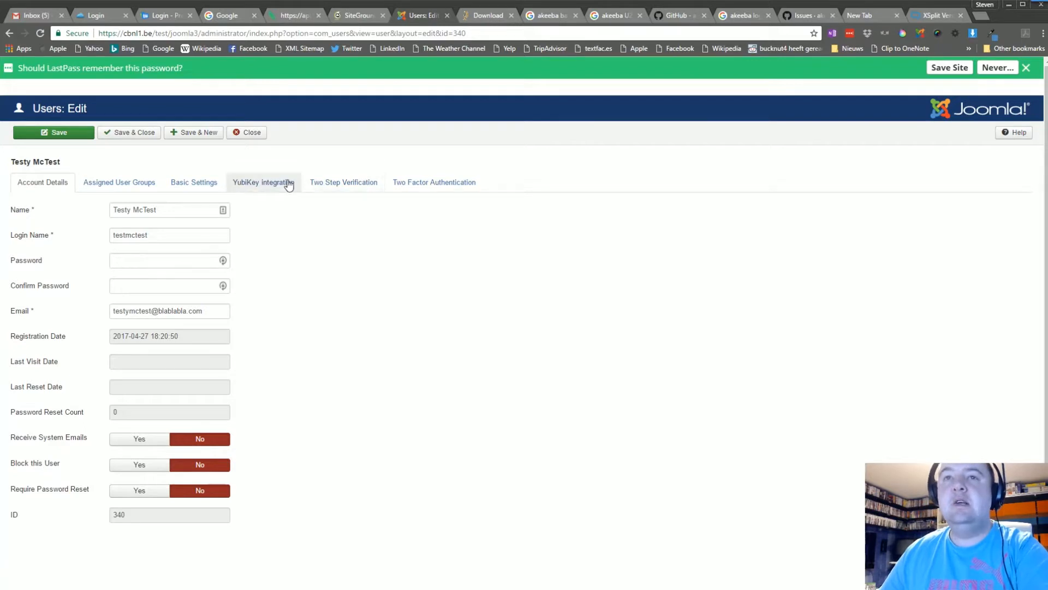
click(1028, 67)
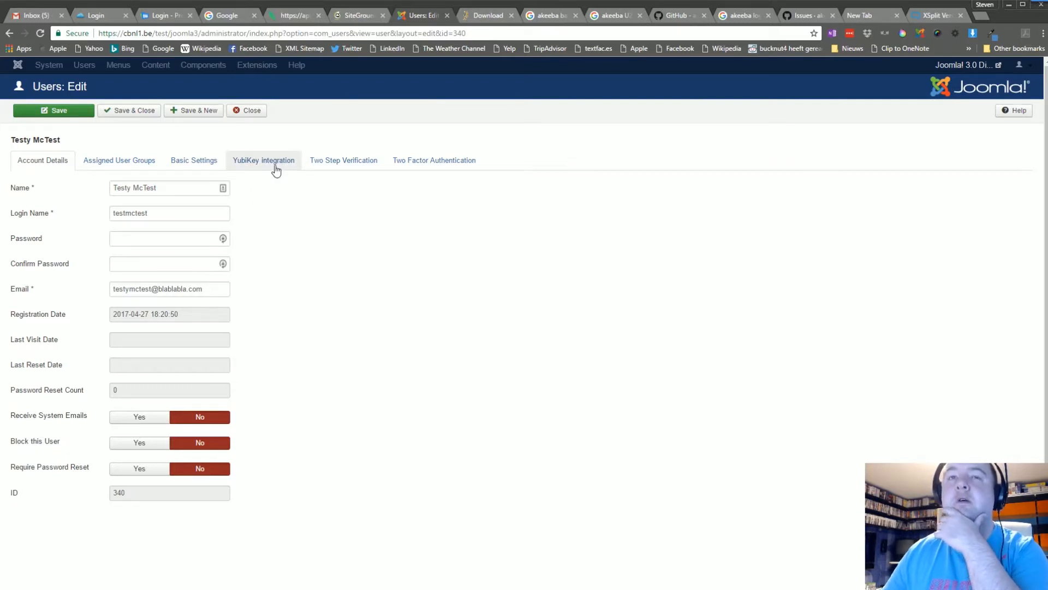
click(415, 174)
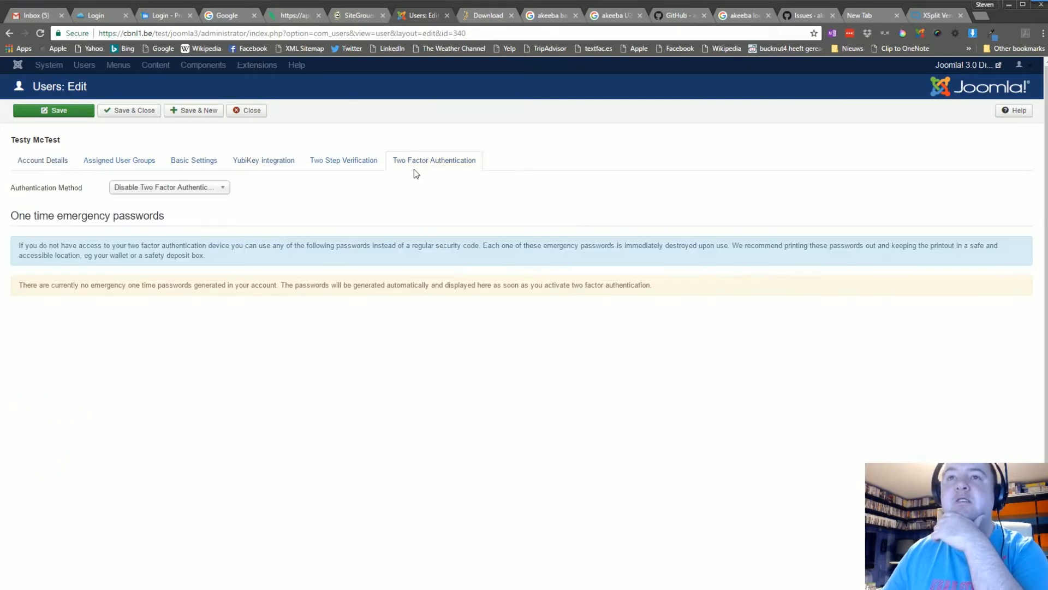
- Review the user's Two Step Verification methods (Authenticator app, Yubikey, Security Key), then close the form
click(355, 168)
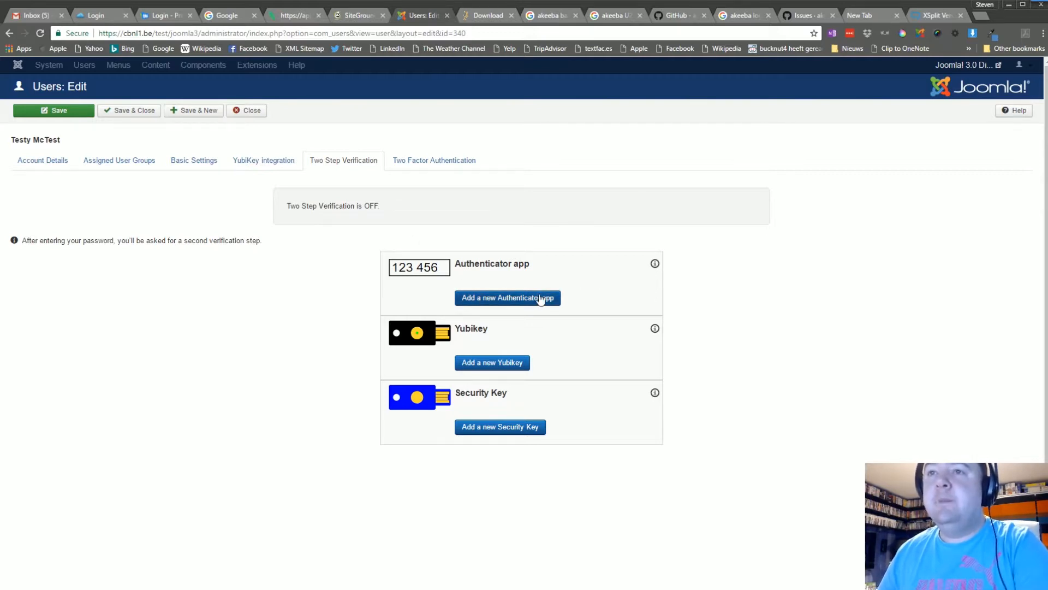
mouse_move(659, 264)
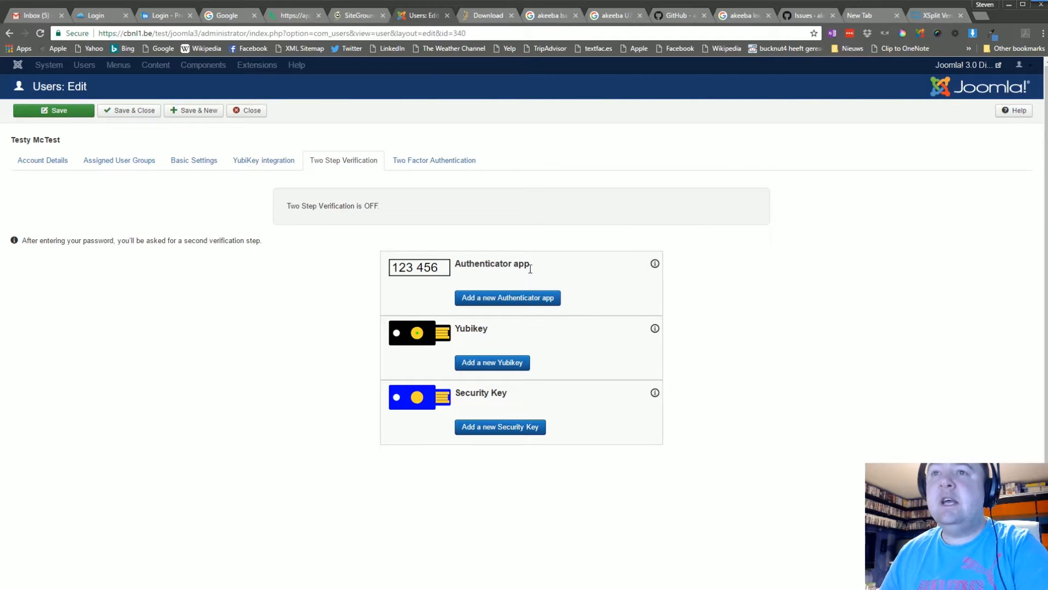
drag(530, 264, 389, 266)
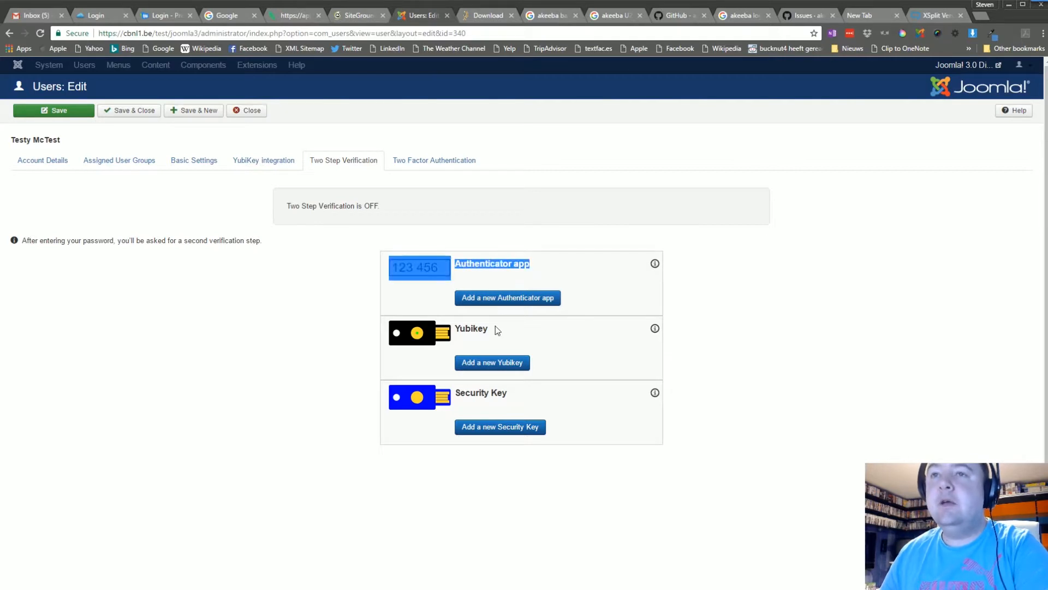
drag(485, 329, 463, 326)
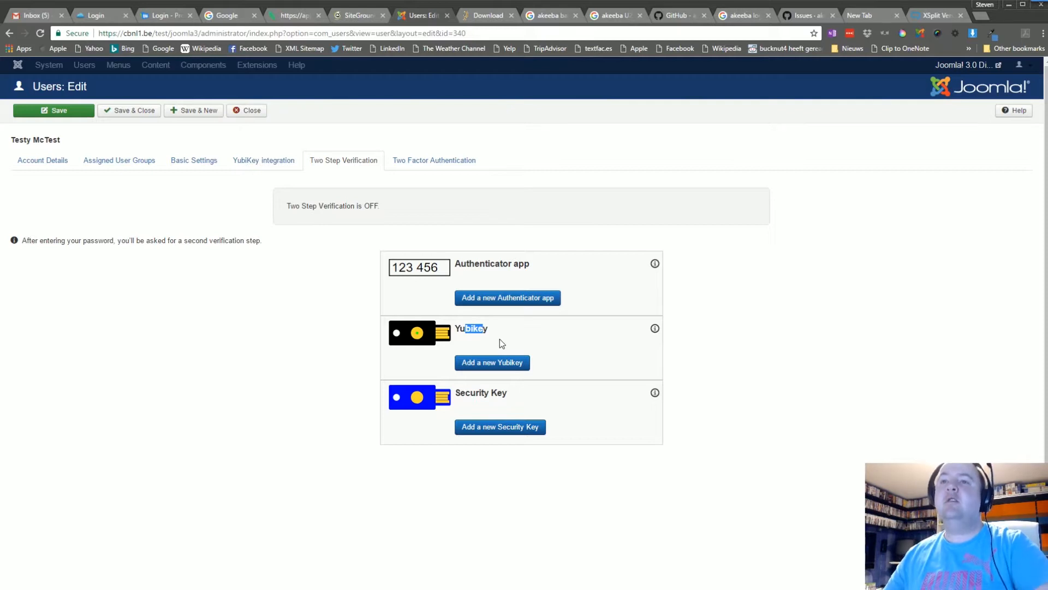
mouse_move(656, 330)
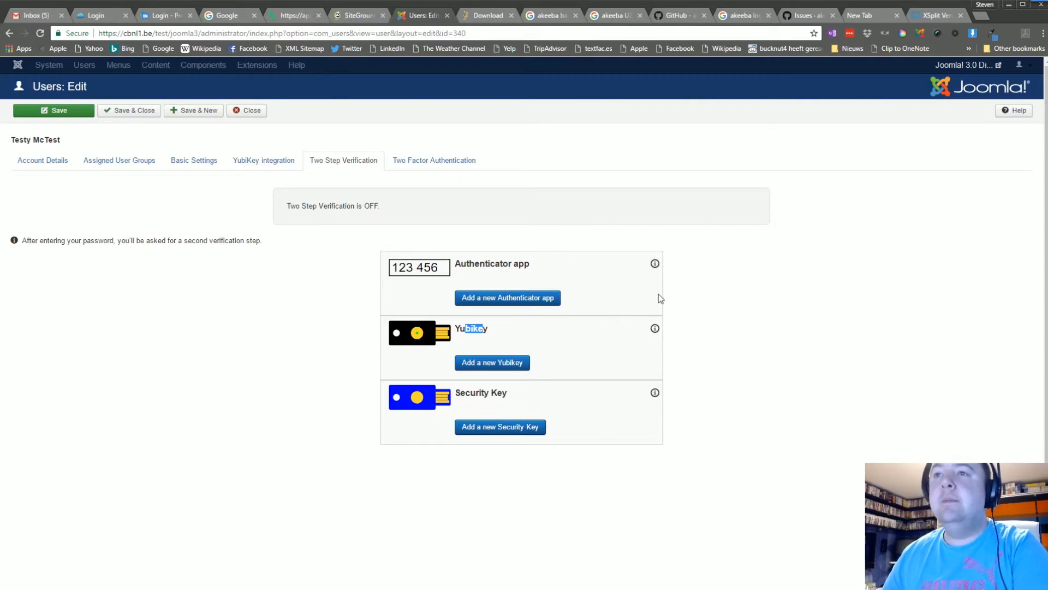
click(250, 111)
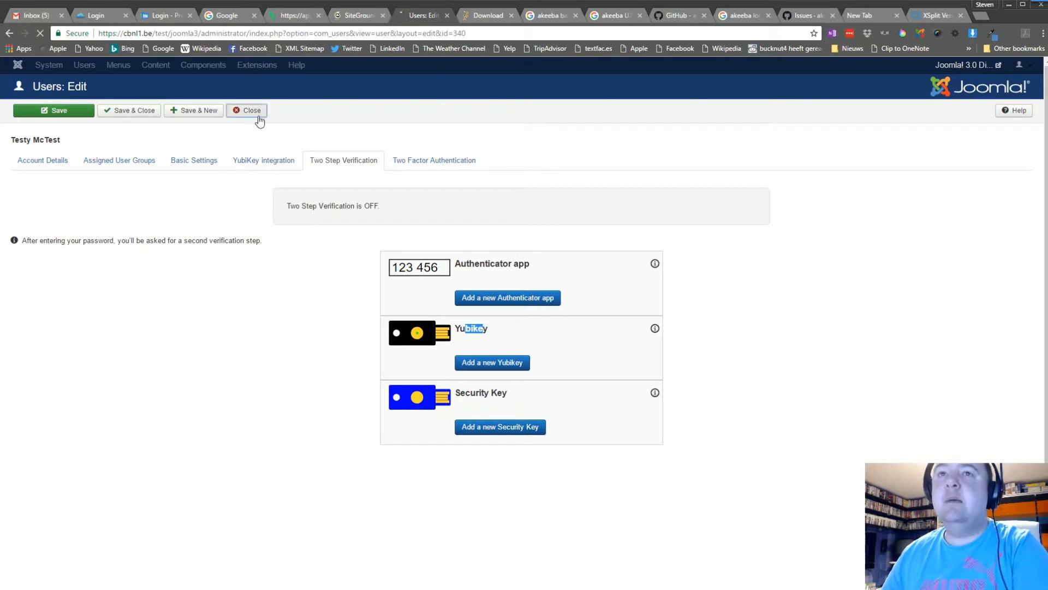
- Go to Extensions > Plugins to list the LoginGuard plugins
click(299, 66)
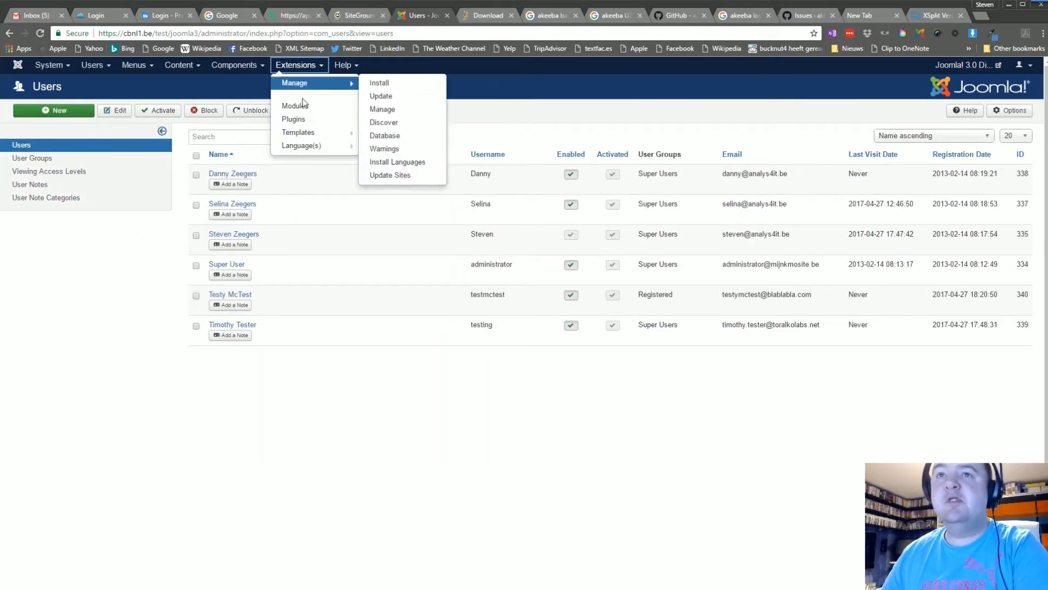
click(306, 120)
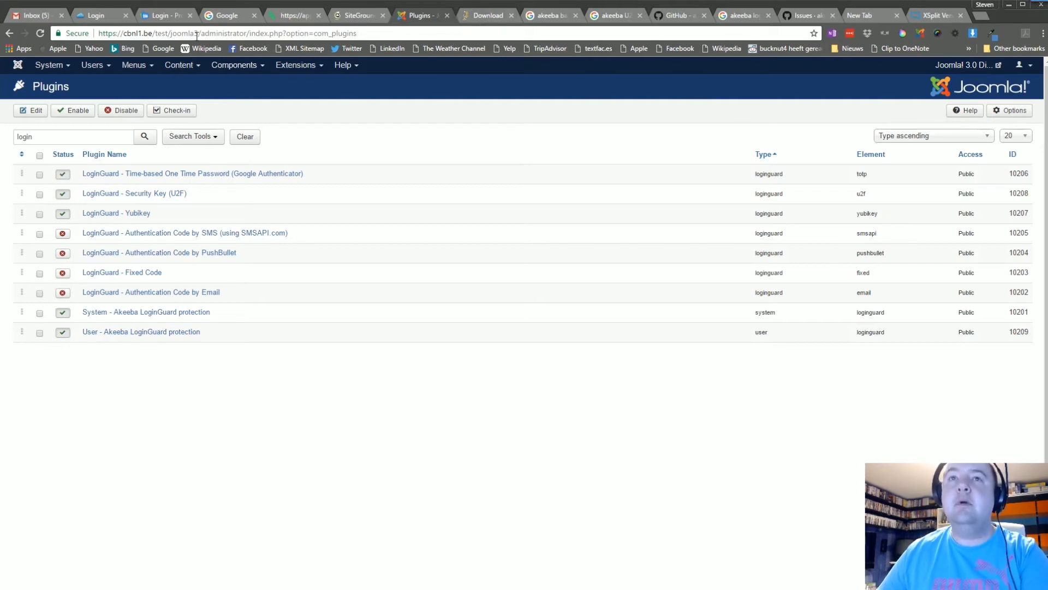
- Load the site's front page by removing 'administrator' from the address
drag(202, 33, 396, 35)
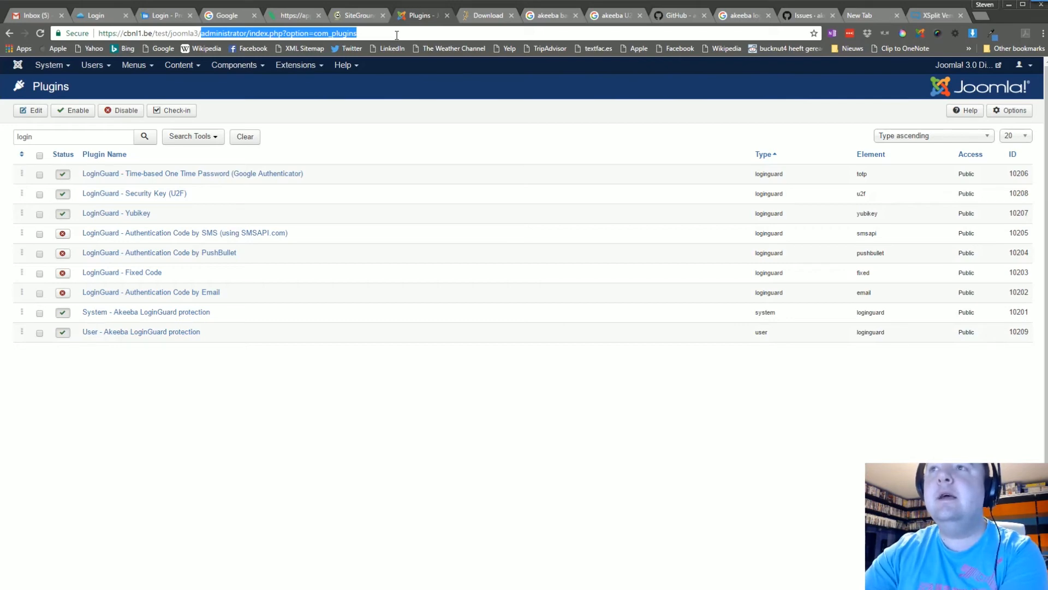
key(BackSpace)
key(Return)
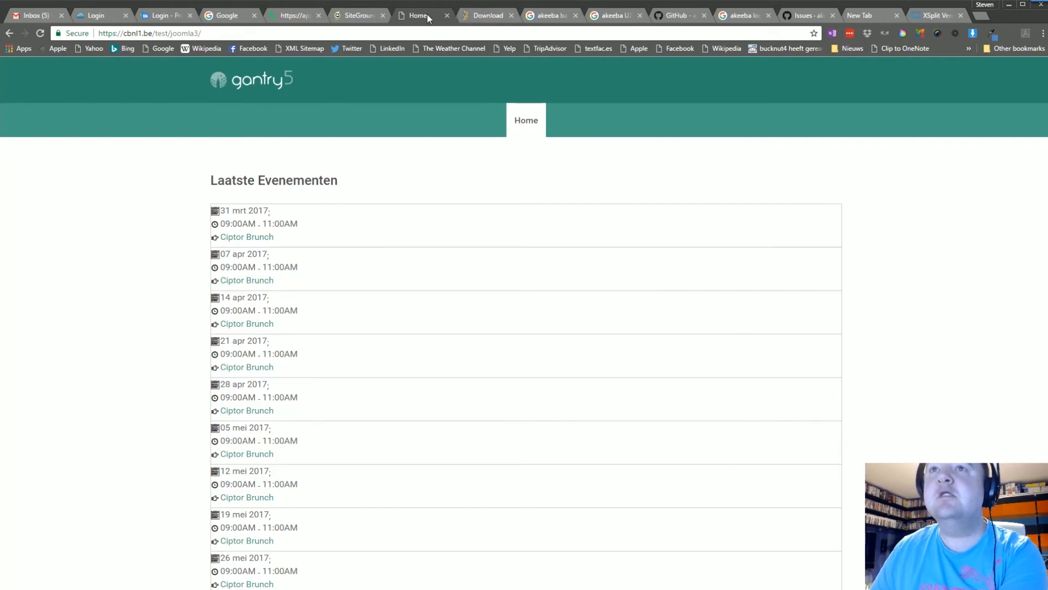
- Return to the administrator Control Panel by appending 'administrator' to the address
click(238, 34)
click(238, 34)
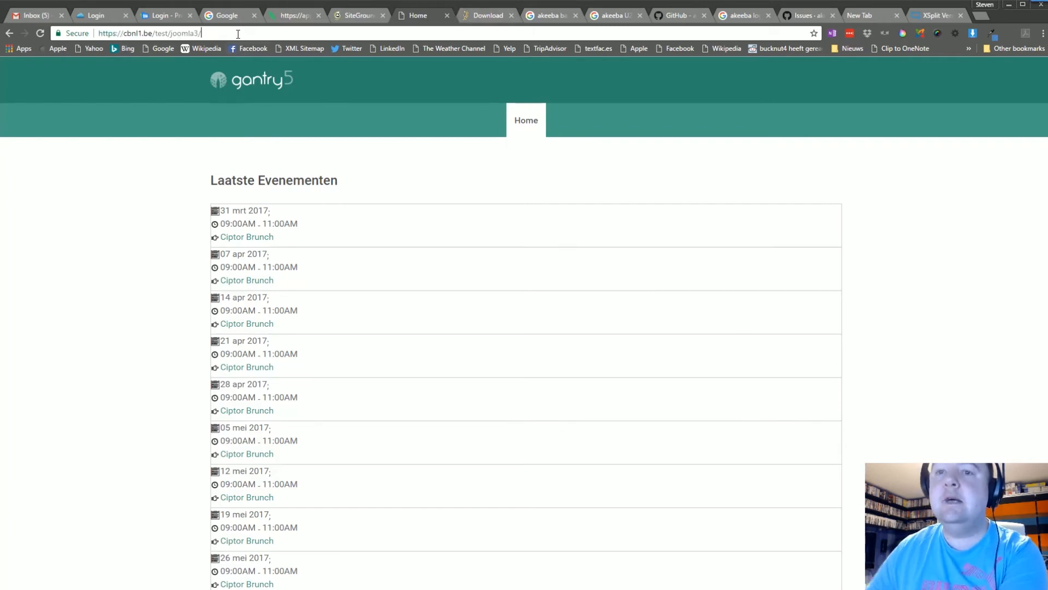
text(administrator)
key(Return)
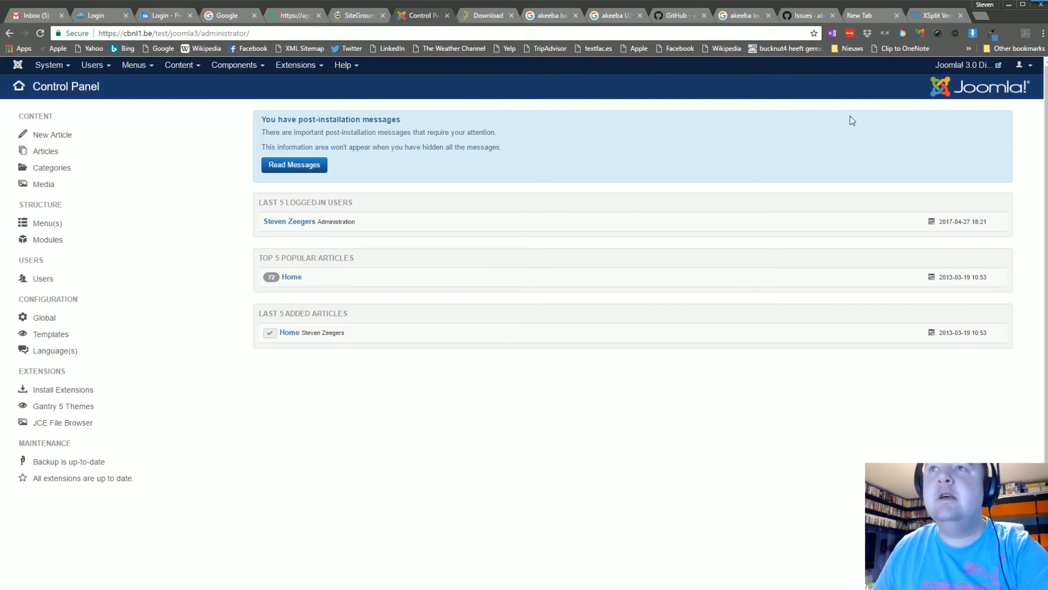
- Log out of the administrator, then log back in with the admin username and password
click(1019, 65)
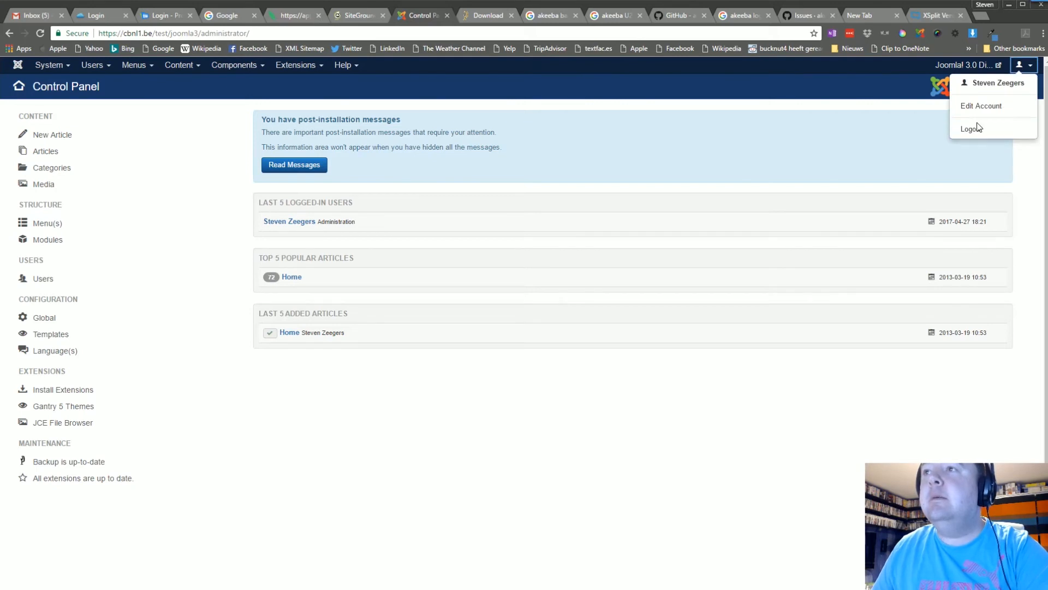
click(973, 130)
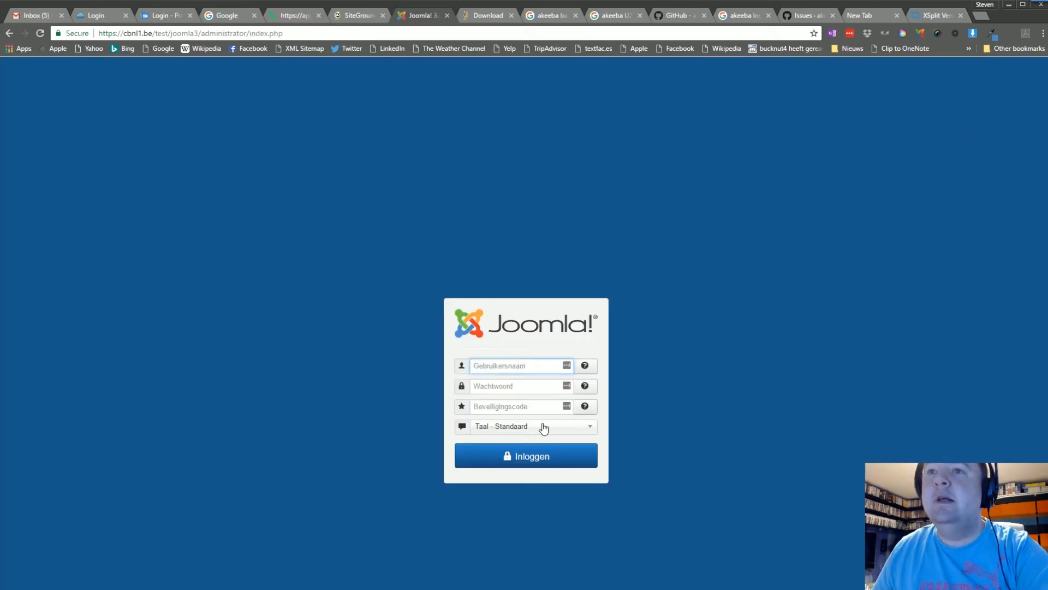
text(steven)
key(Tab)
text(***********)
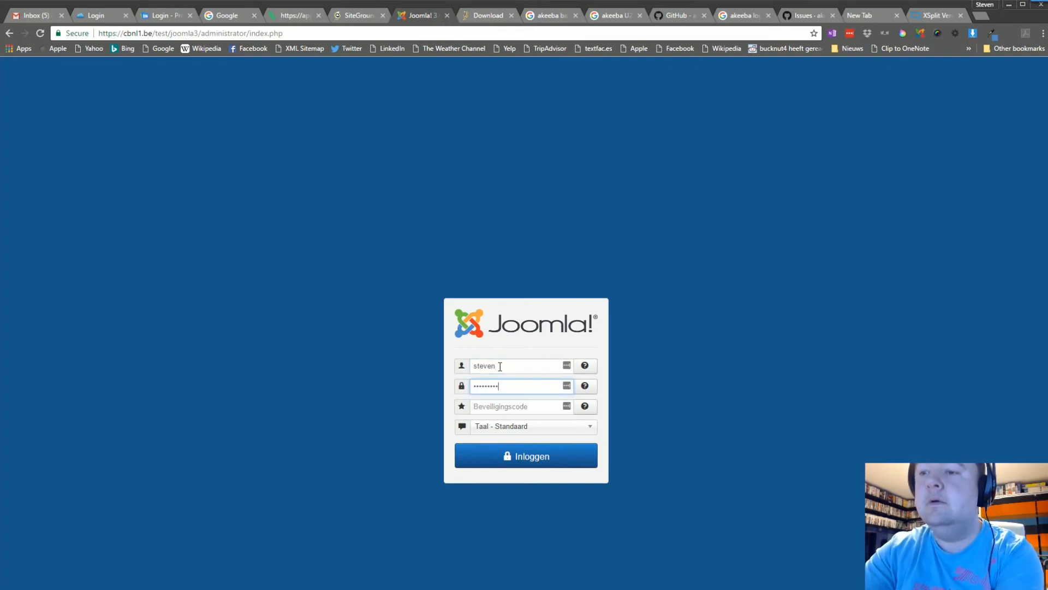
key(Return)
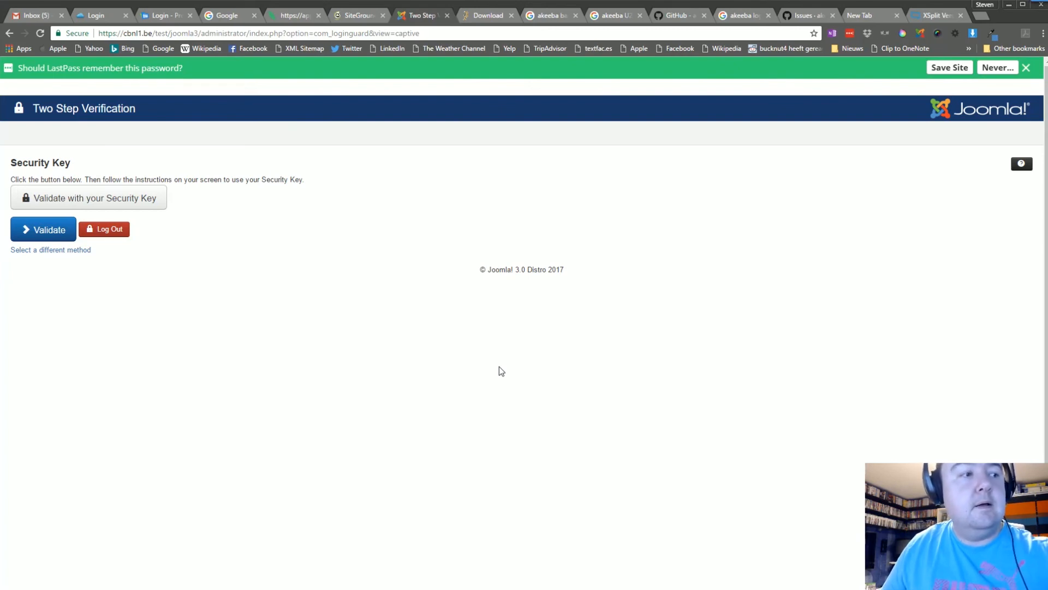
- Validate the login with the security key and dismiss the LastPass password-saving bar
click(89, 203)
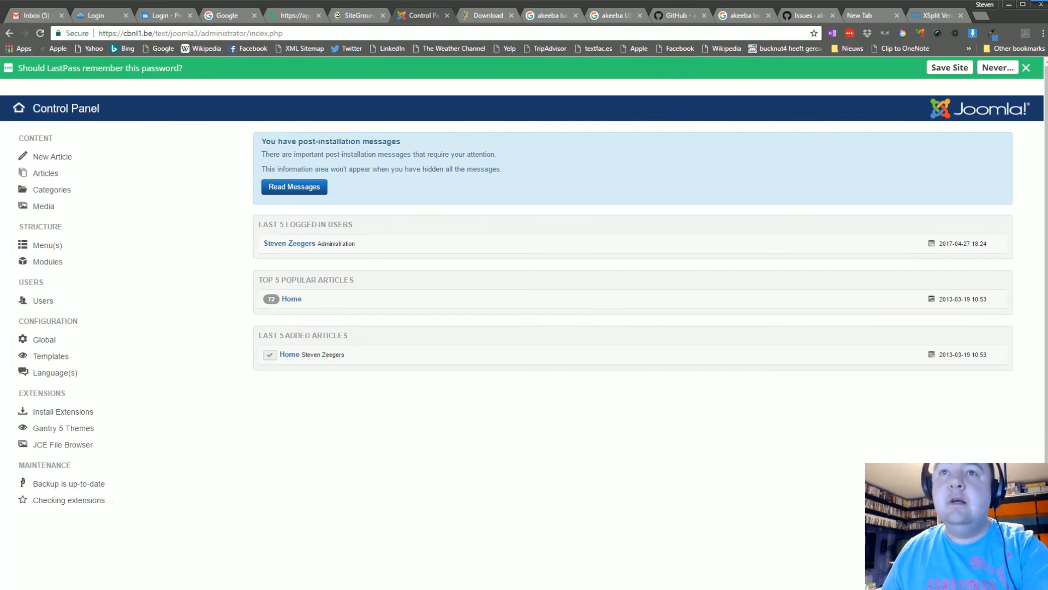
click(1027, 69)
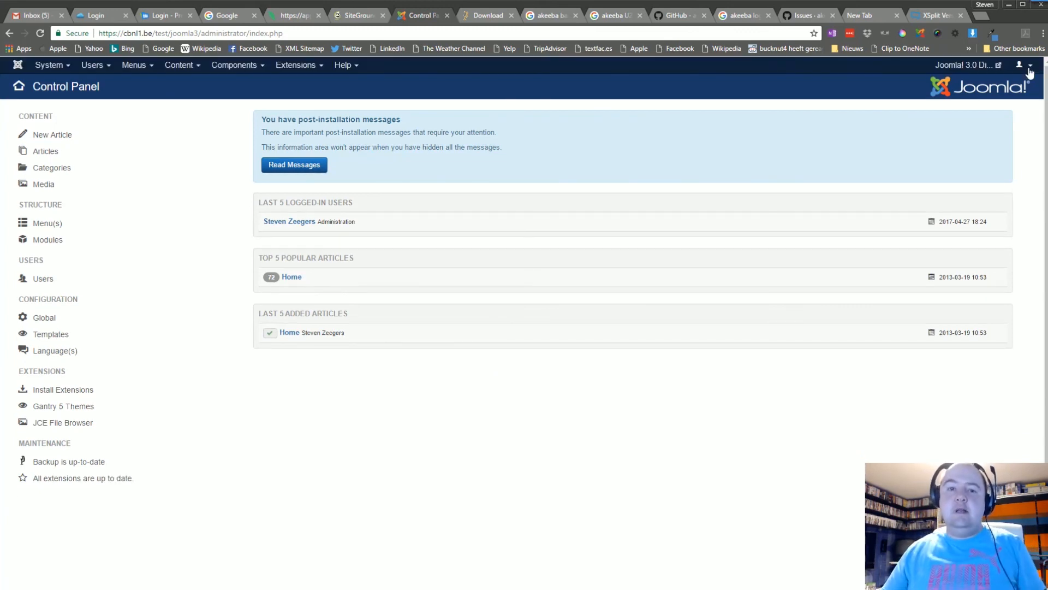